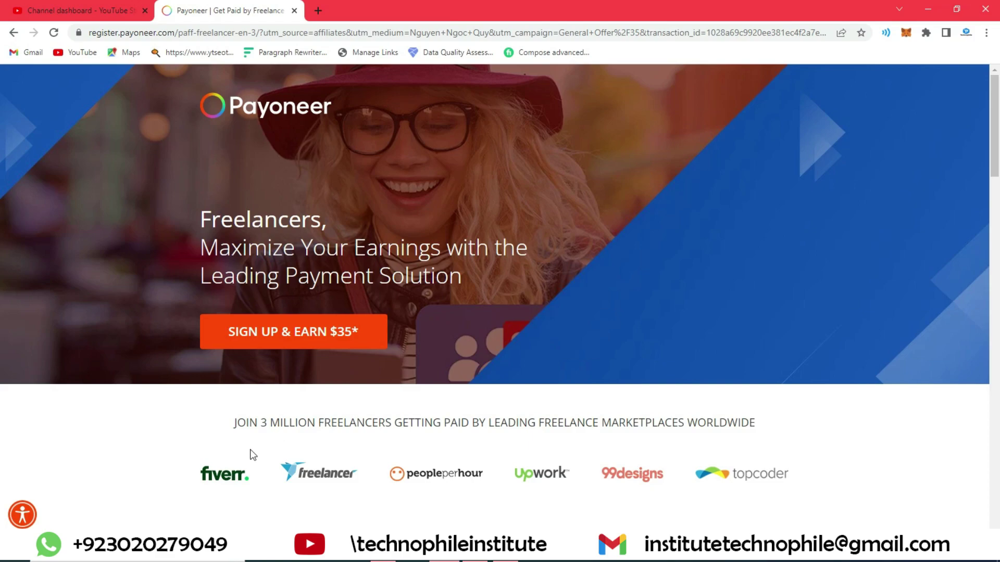
Start signing up as an Affiliate marketer paid by publishers, networks and platforms, then register
scroll(305, 363, down, 3)
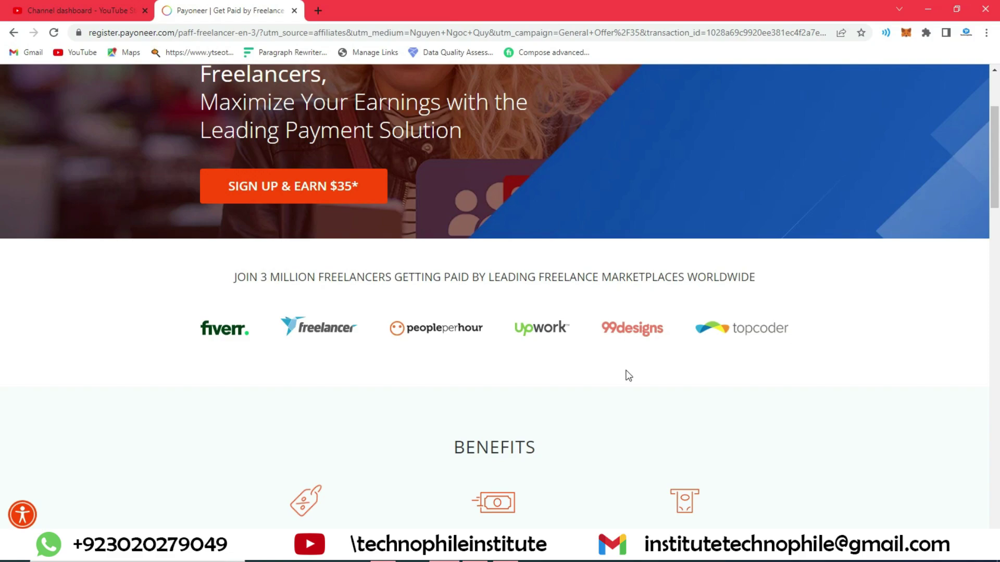
scroll(624, 373, down, 3)
scroll(329, 284, up, 3)
scroll(413, 284, up, 3)
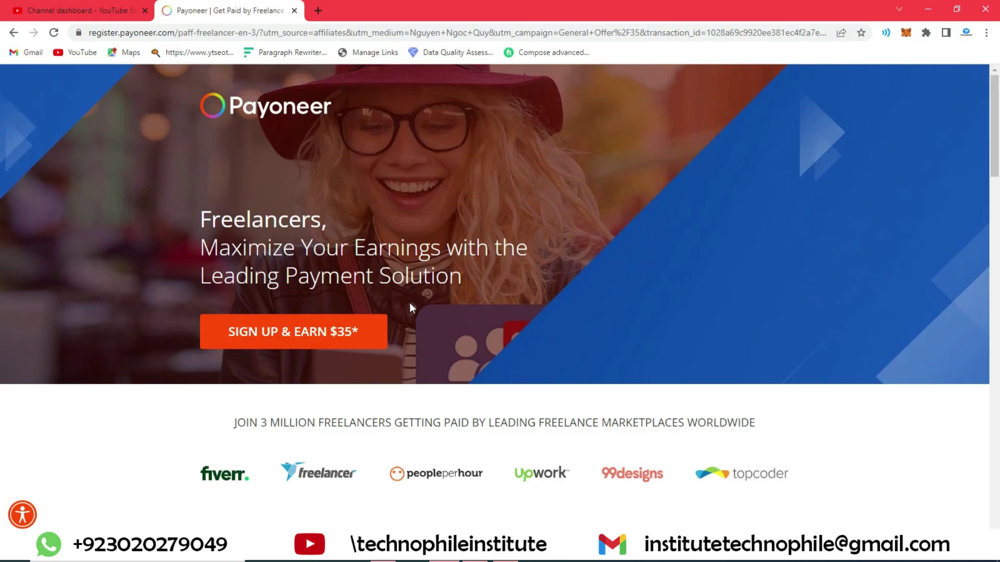
scroll(409, 229, down, 3)
scroll(409, 229, up, 3)
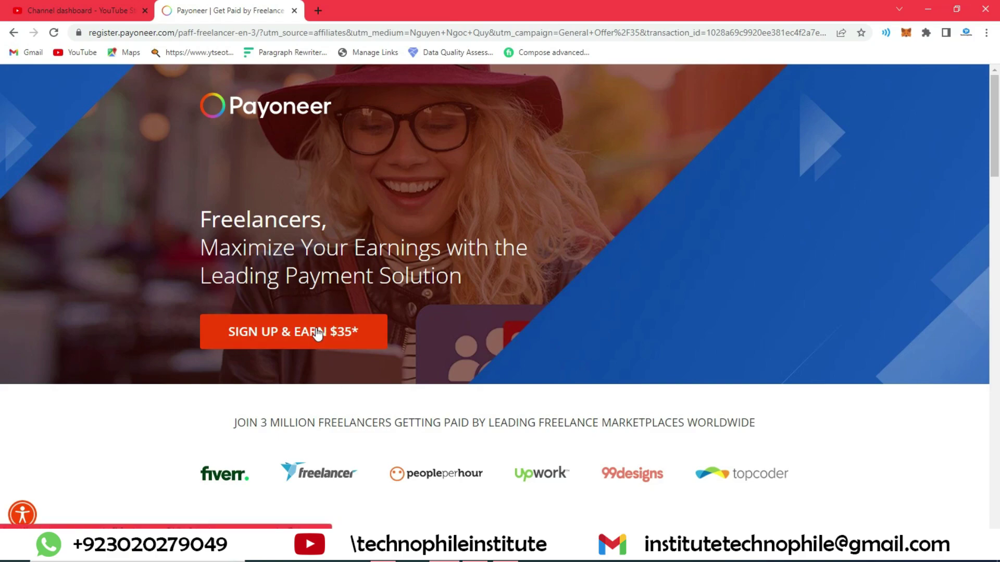
click(316, 334)
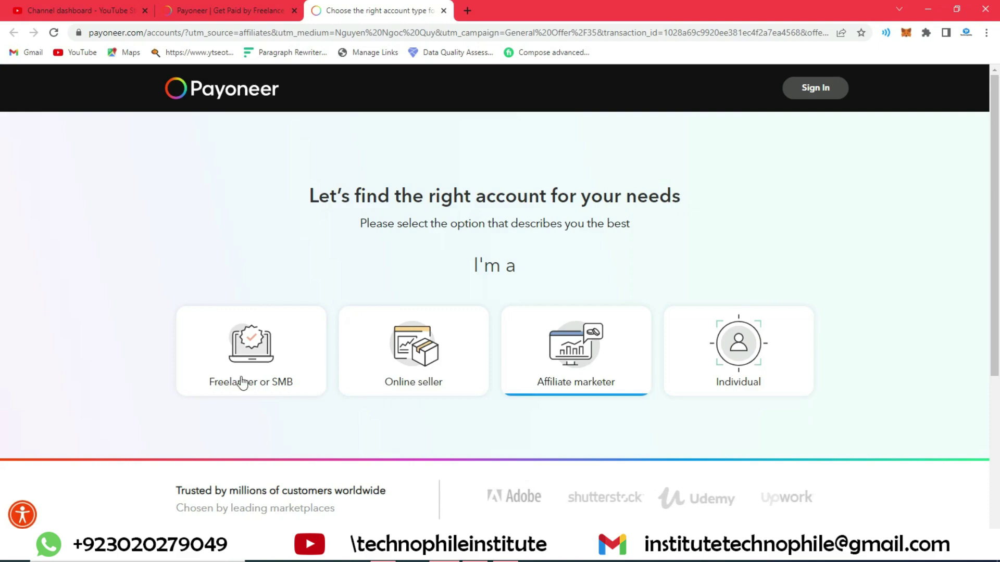
click(588, 370)
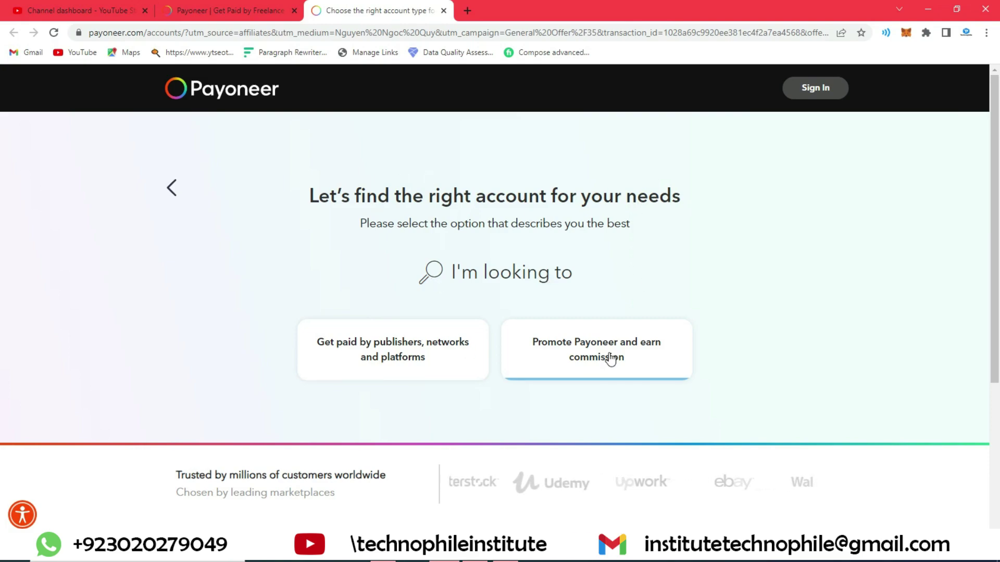
click(435, 357)
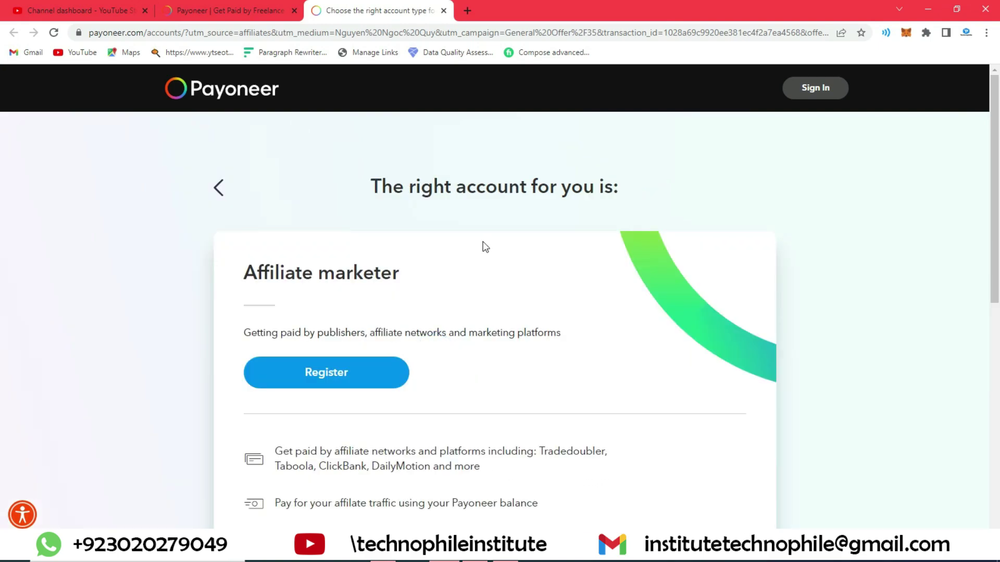
scroll(483, 242, down, 3)
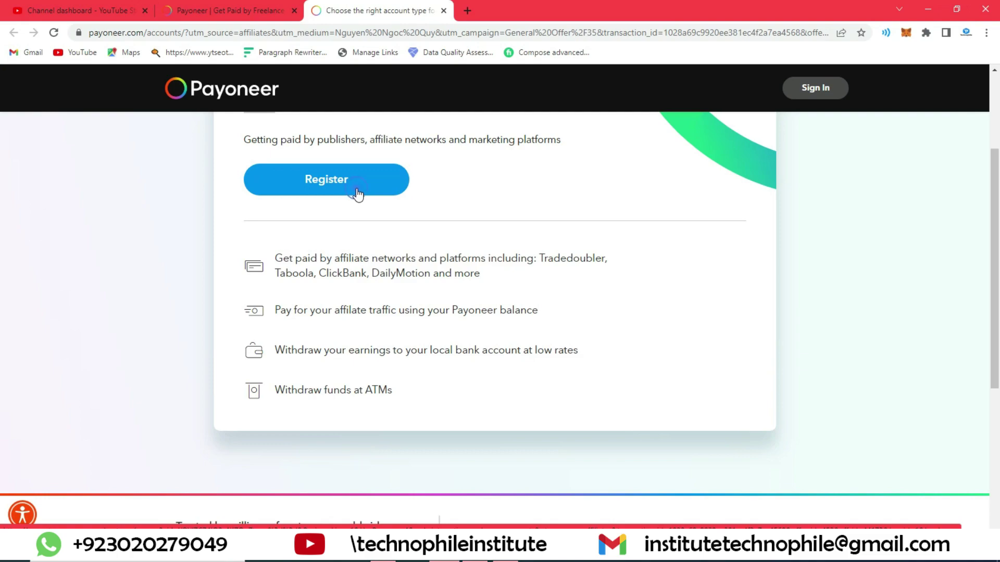
click(357, 194)
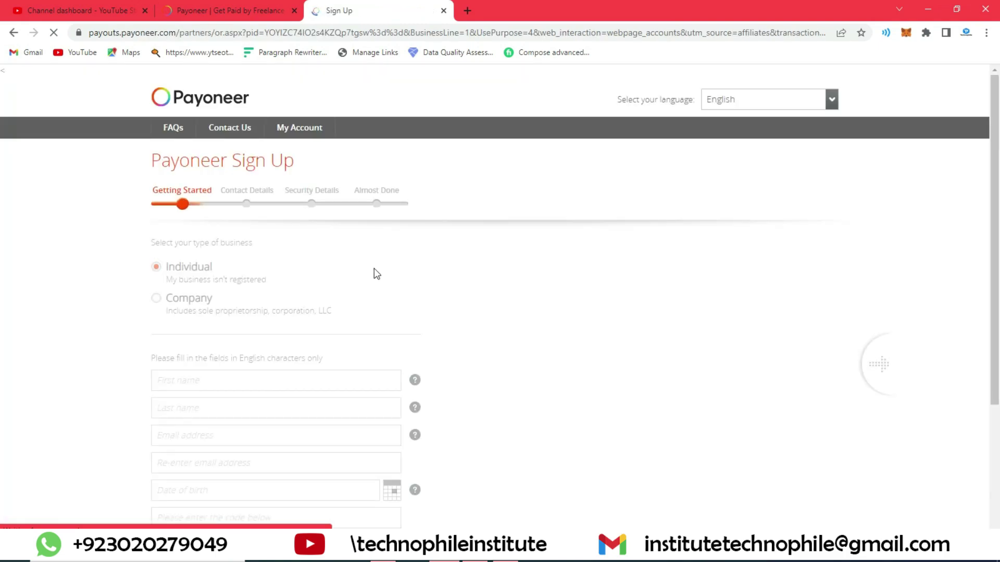
Enlarge the page and keep Individual as the business type after checking Company
scroll(404, 301, down, 3)
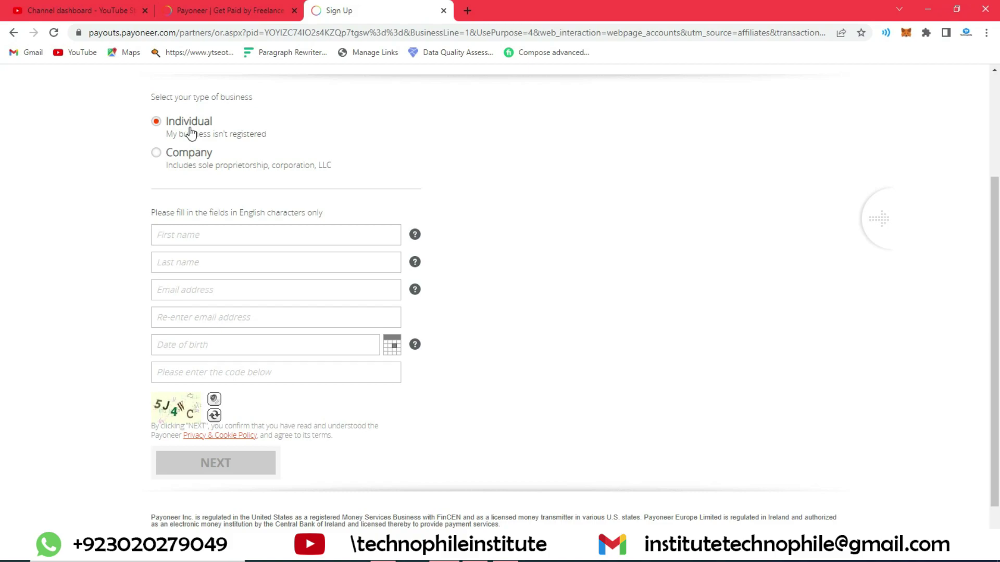
scroll(199, 255, up, 2)
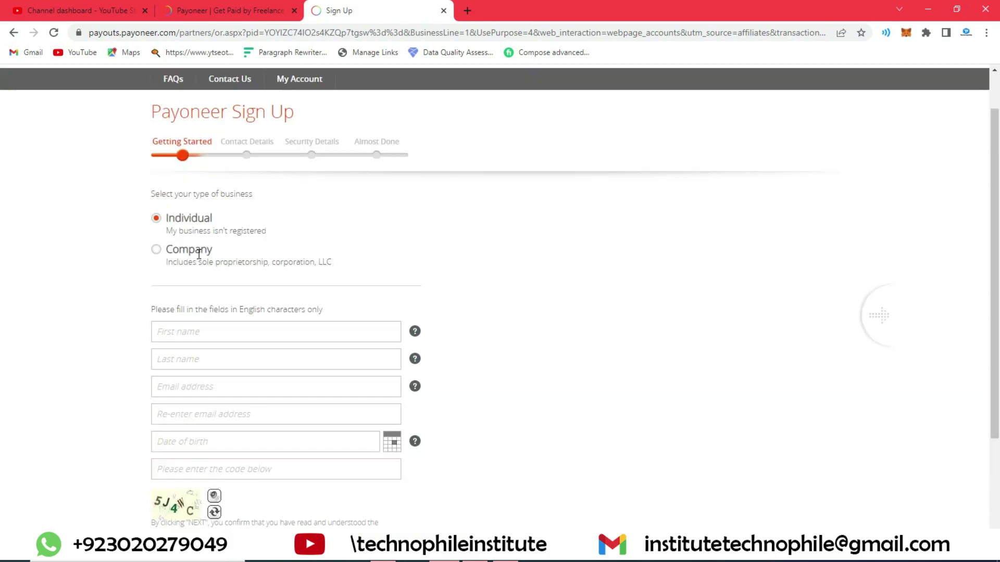
scroll(199, 254, up, 1)
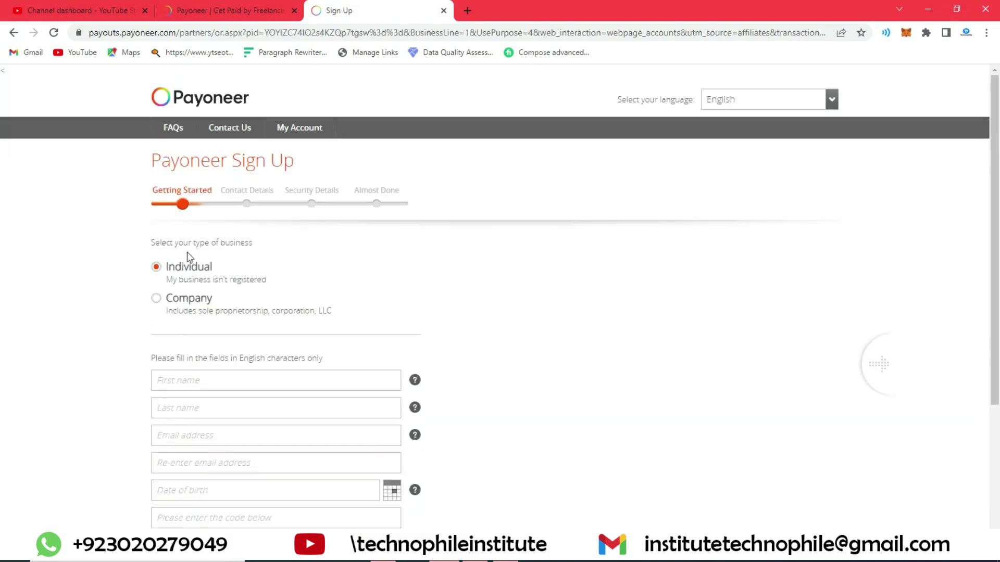
click(184, 312)
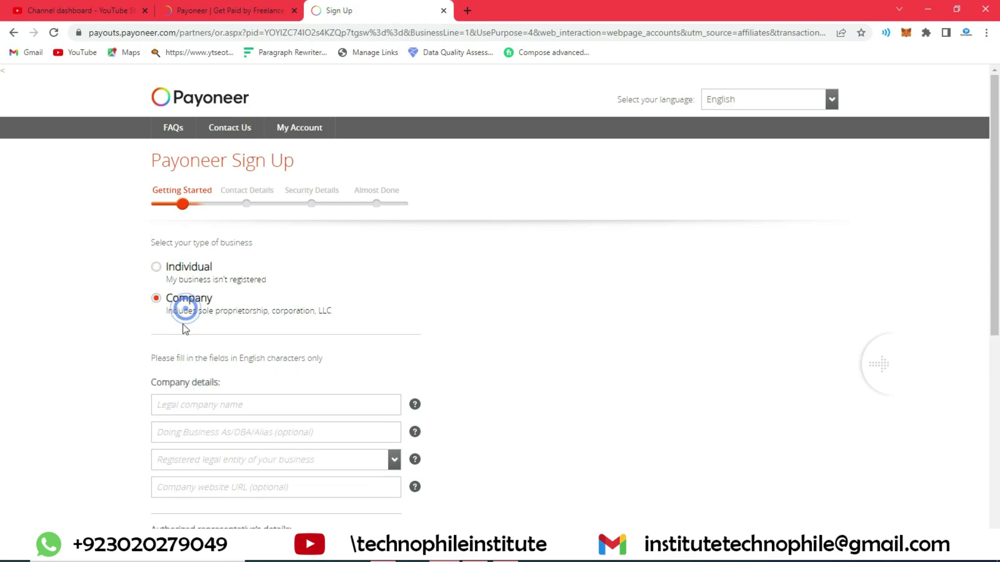
click(179, 279)
scroll(239, 319, down, 3)
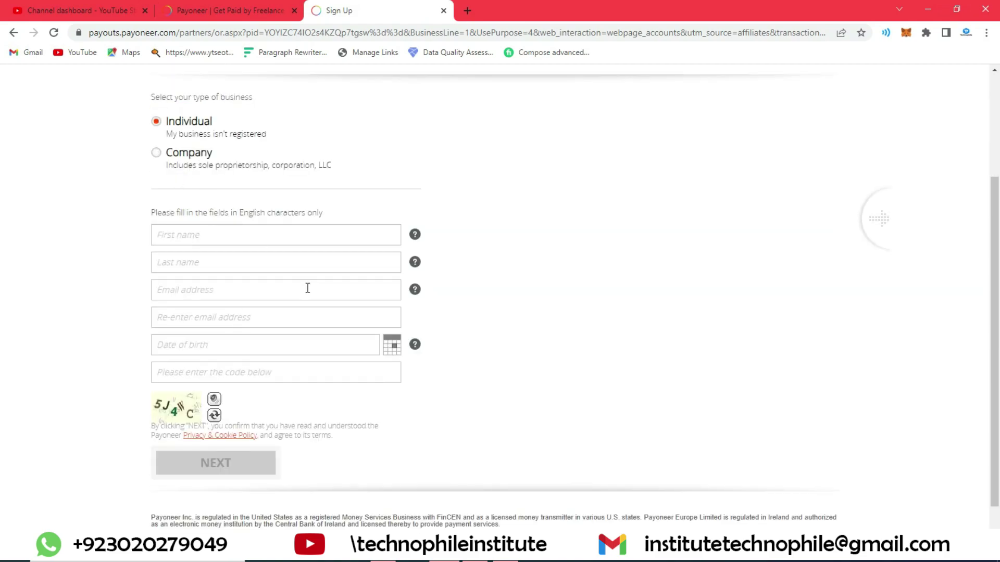
key(ctrl+plus)
key(ctrl+plus)
click(269, 174)
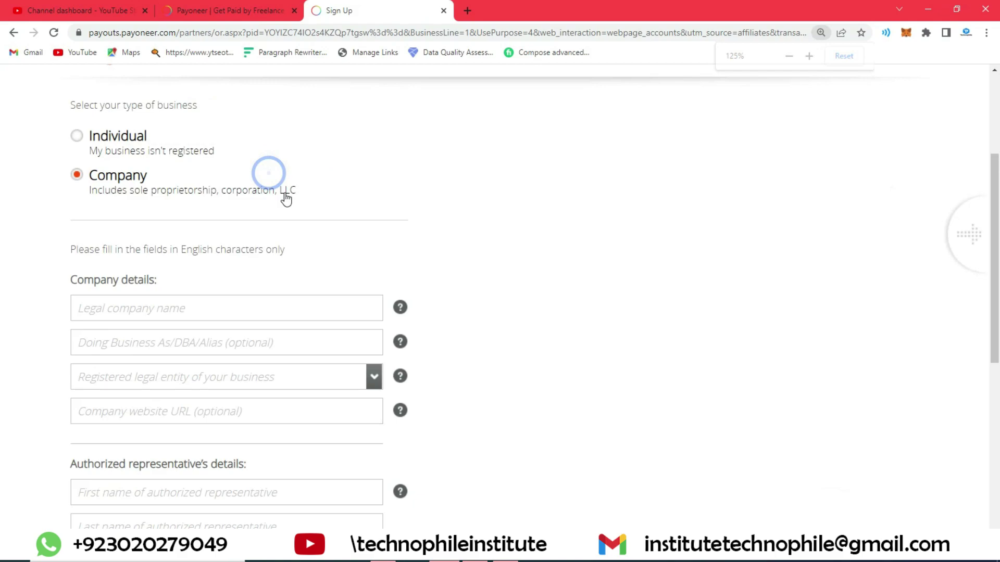
click(134, 153)
scroll(181, 237, down, 3)
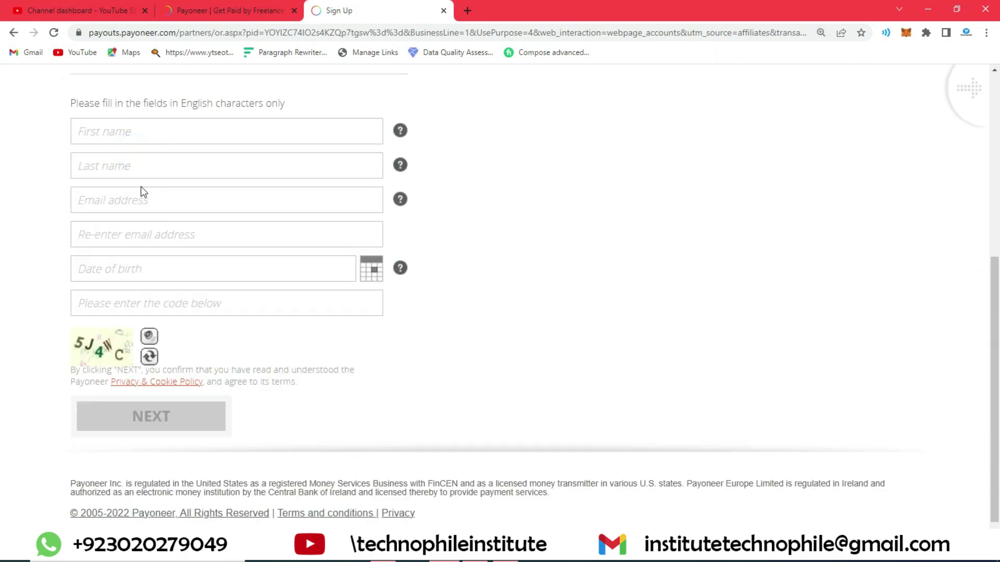
Enter the applicant's first name and last name
click(140, 134)
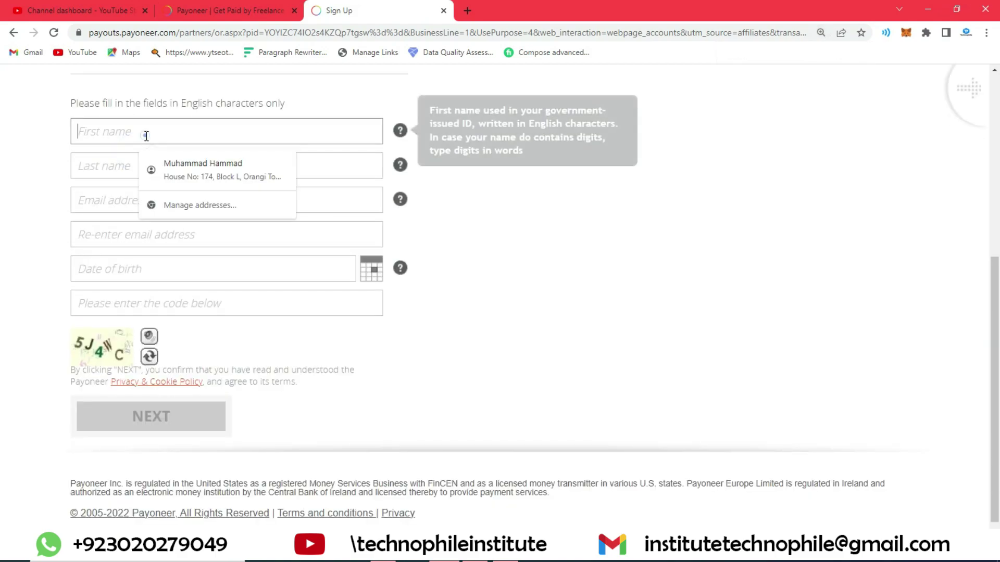
click(510, 170)
click(248, 136)
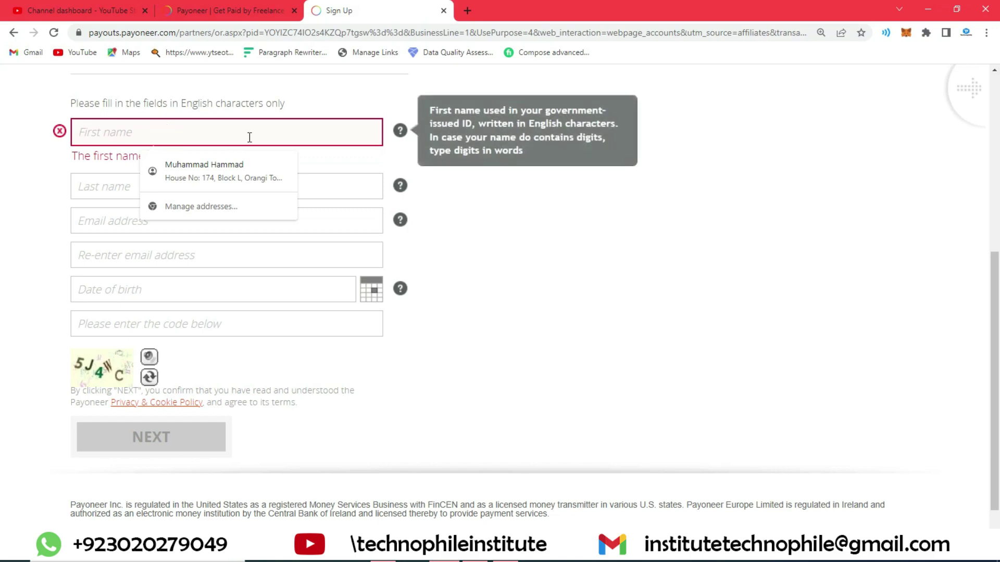
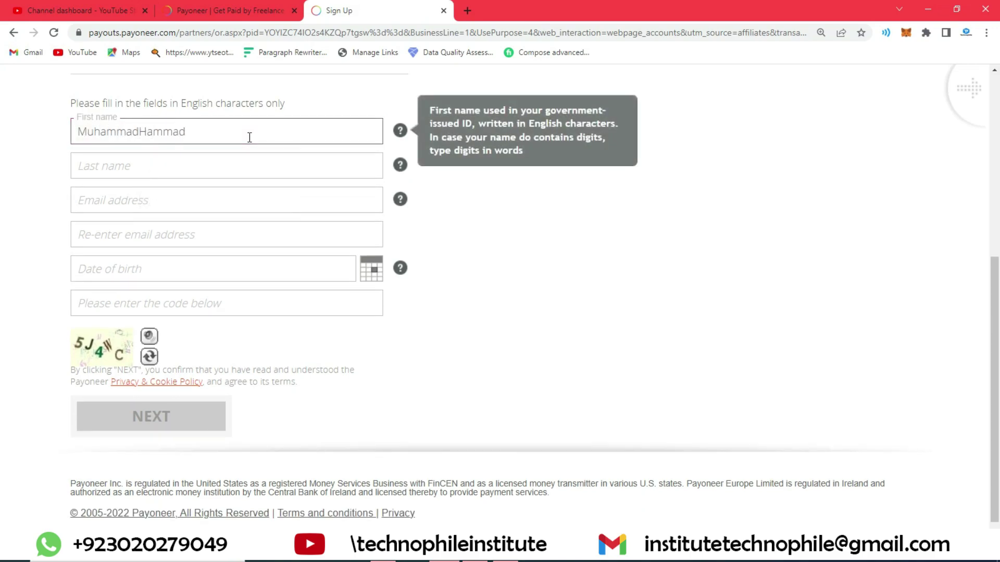
click(127, 132)
click(141, 165)
text(Akb)
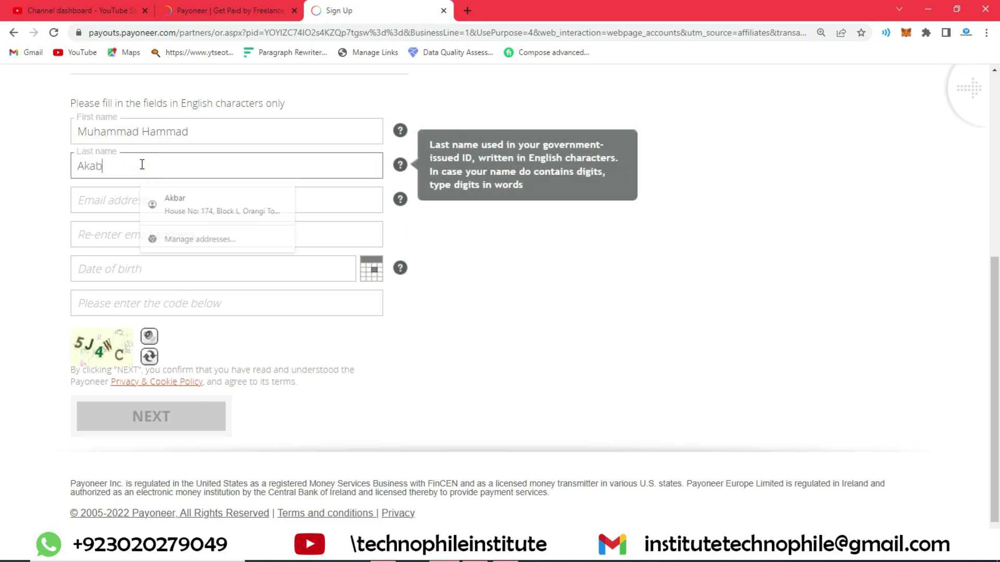
key(BackSpace)
text(bar)
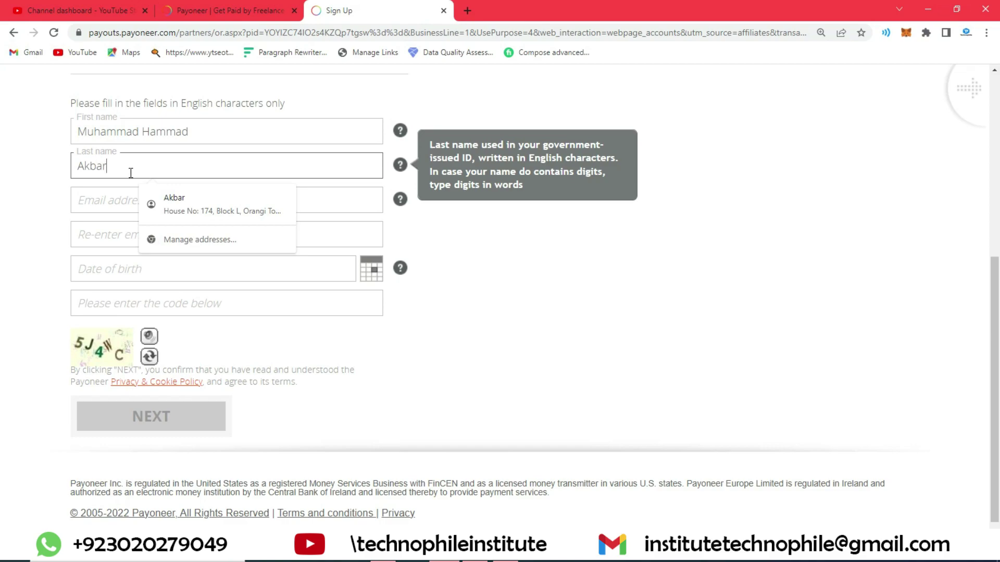
Enter the Gmail address and paste it into the Re-enter email field
click(106, 198)
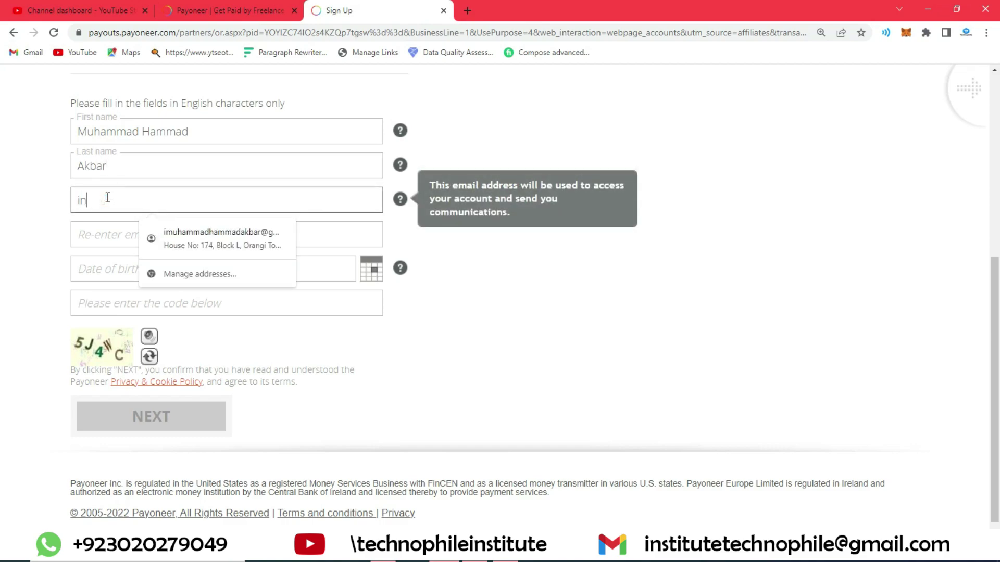
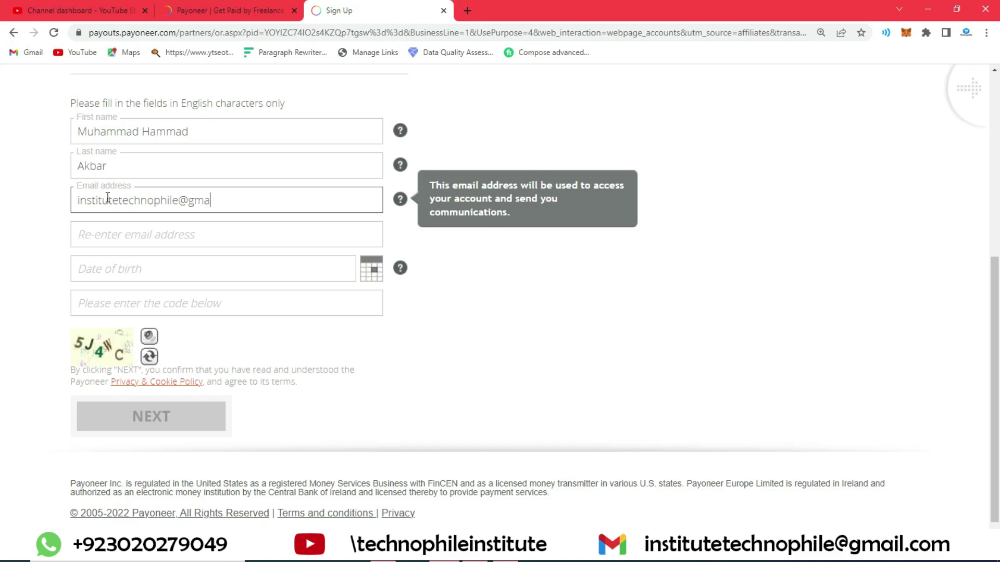
key(Tab)
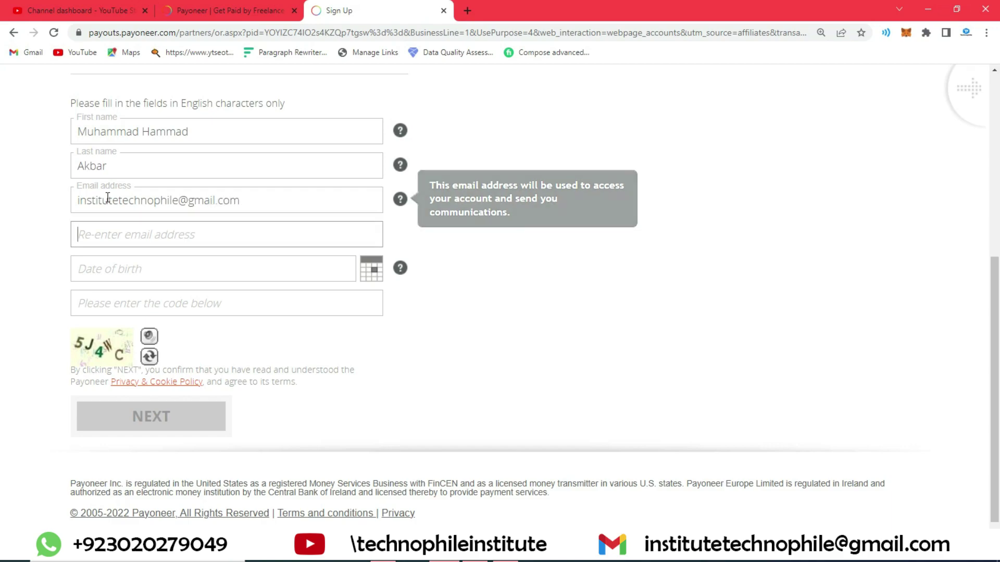
triple_click(249, 201)
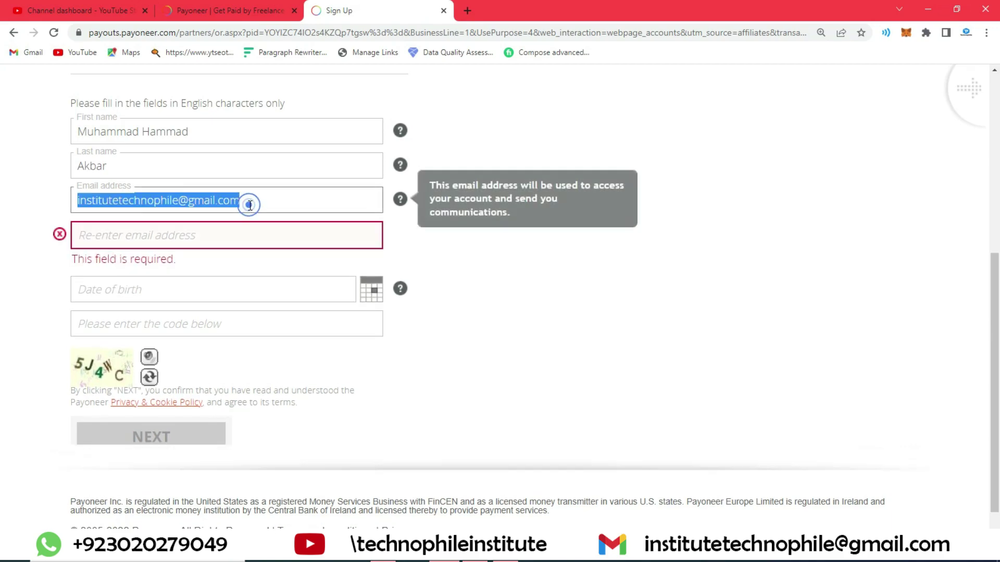
key(ctrl+c)
click(206, 243)
key(ctrl+v)
Set the date of birth to the 3rd in 1990 using the calendar
click(174, 284)
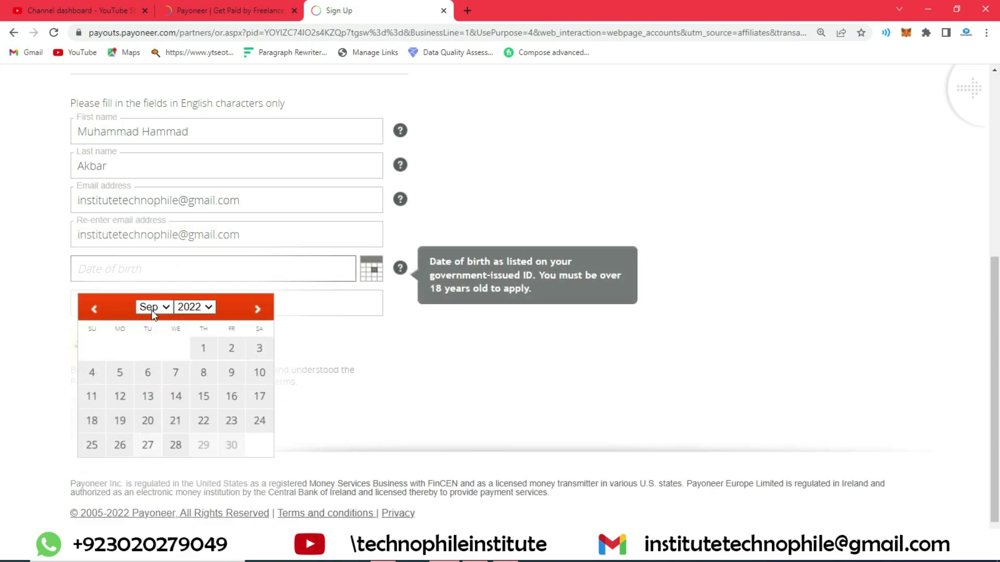
click(210, 308)
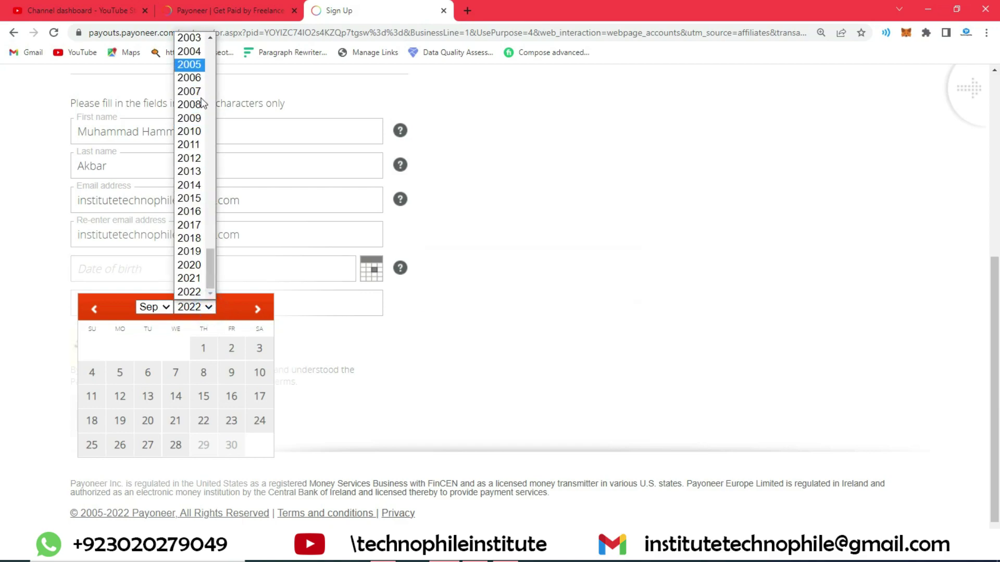
scroll(188, 158, up, 5)
click(188, 156)
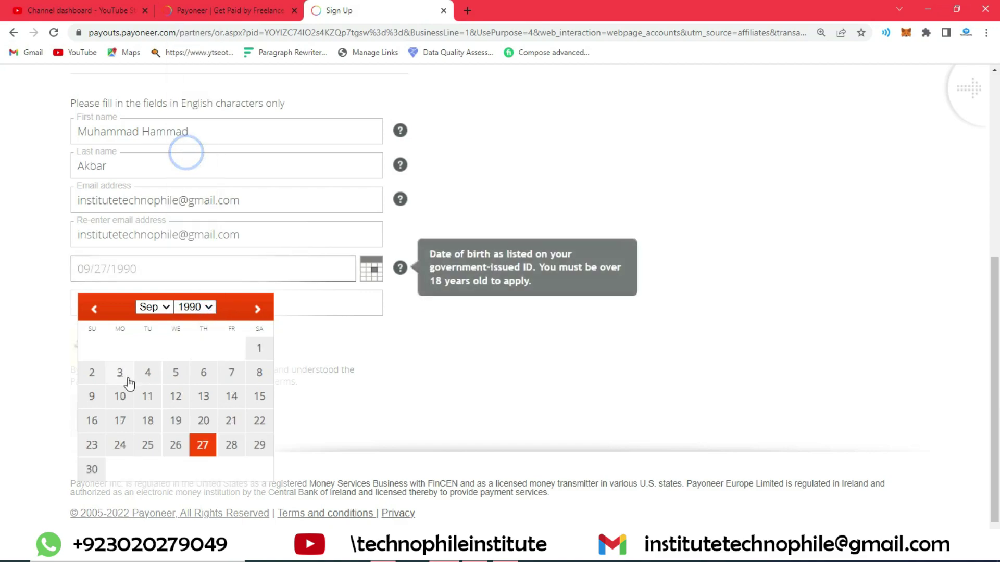
click(121, 374)
Enter the captcha code and submit the Getting Started step
click(177, 303)
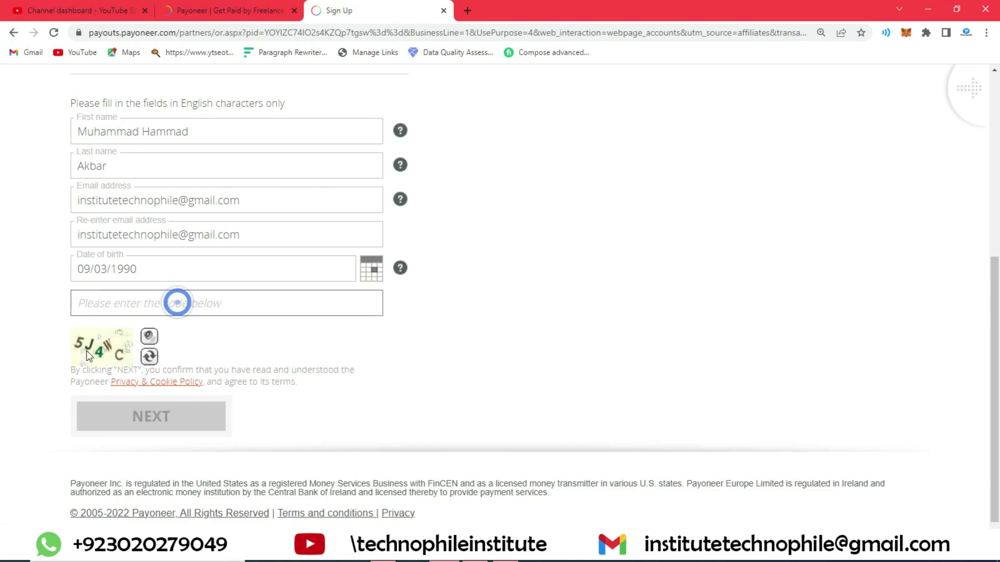
text(5)
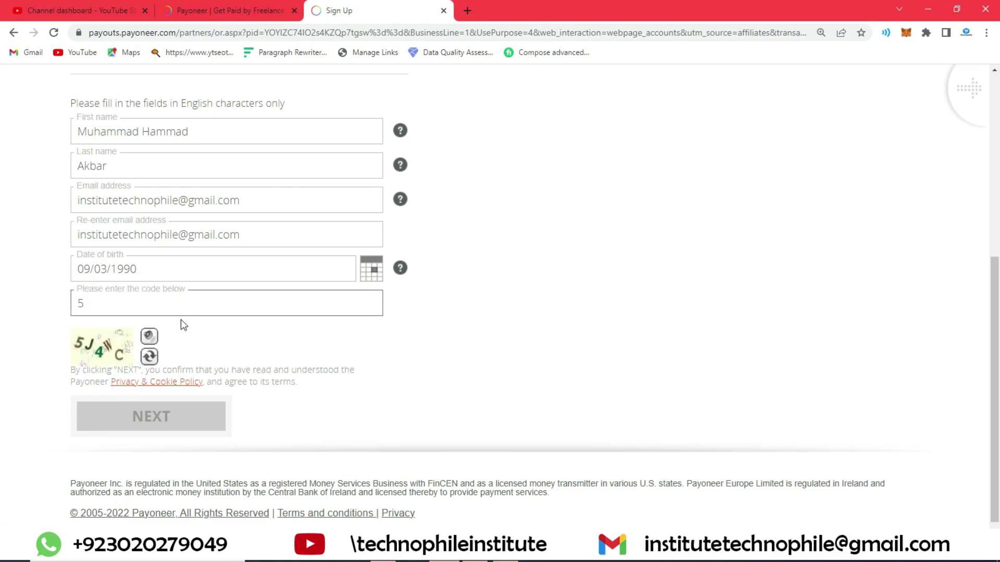
text(J4WC)
click(181, 416)
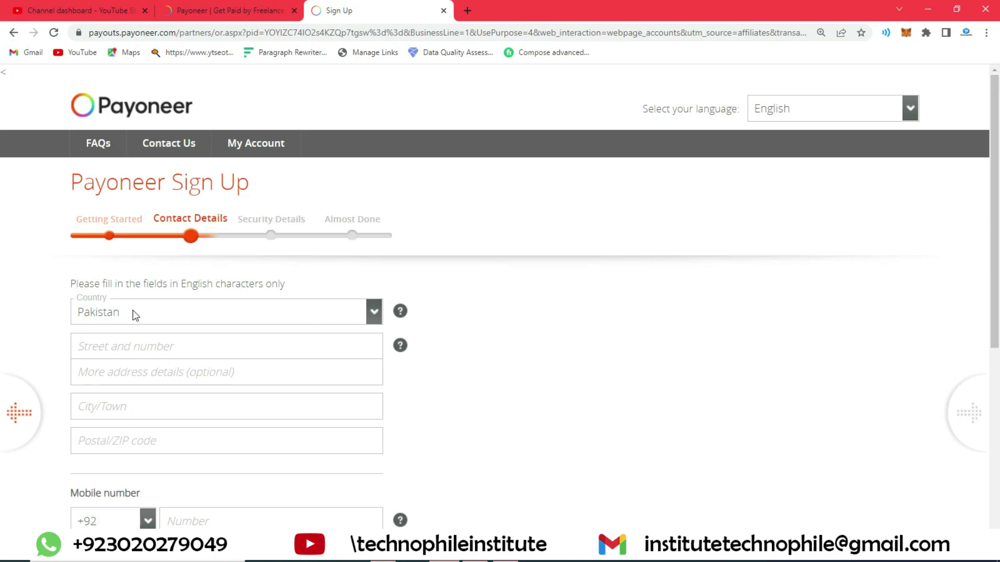
Autofill the home address and remove the colon and extra text from the Street line
click(217, 355)
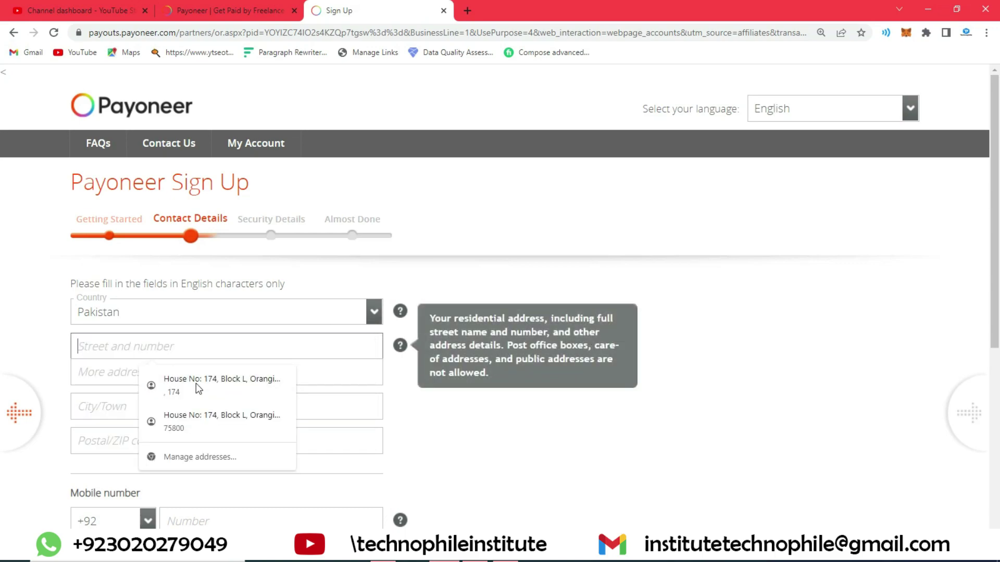
click(180, 392)
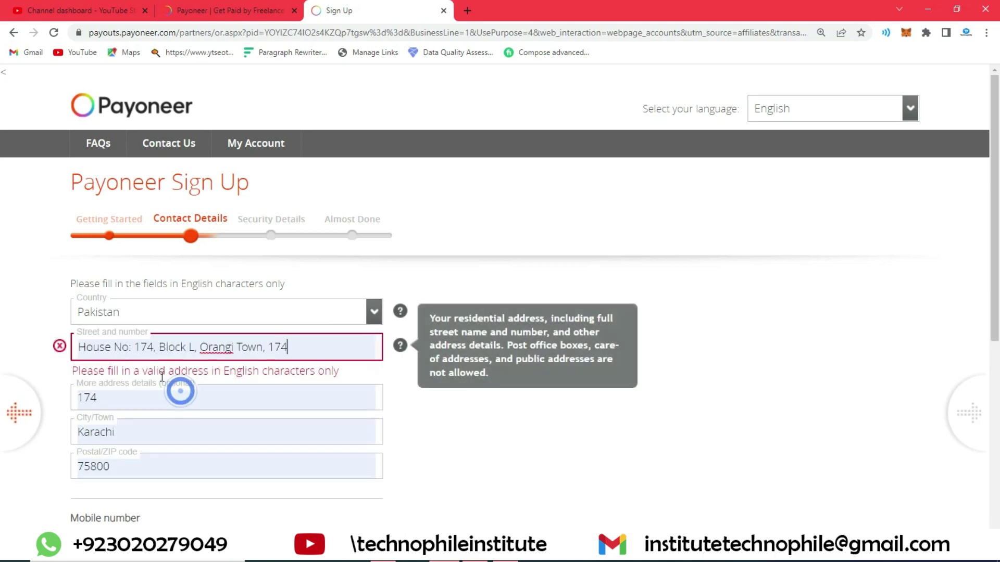
scroll(144, 270, down, 3)
drag(294, 198, 160, 205)
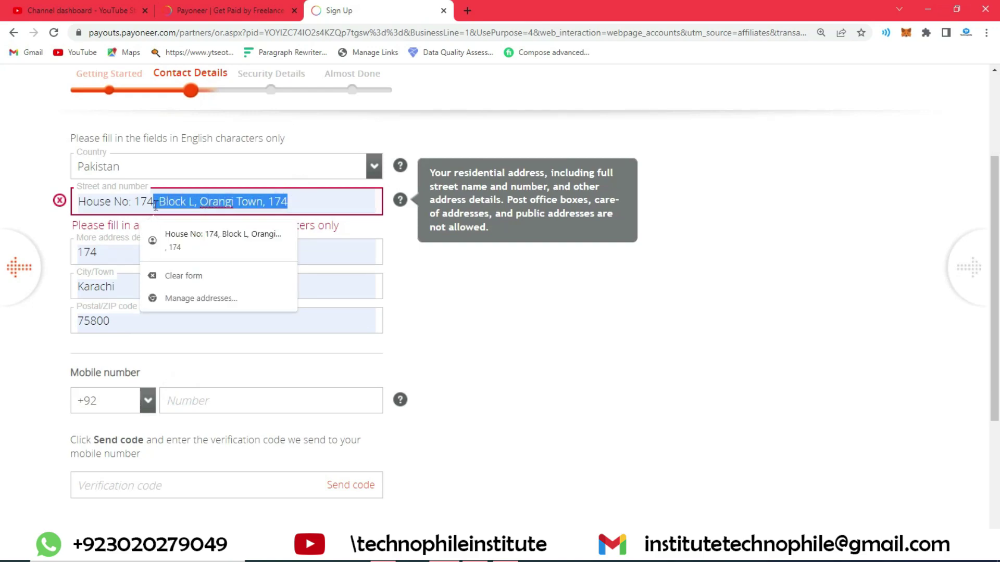
key(BackSpace)
click(133, 199)
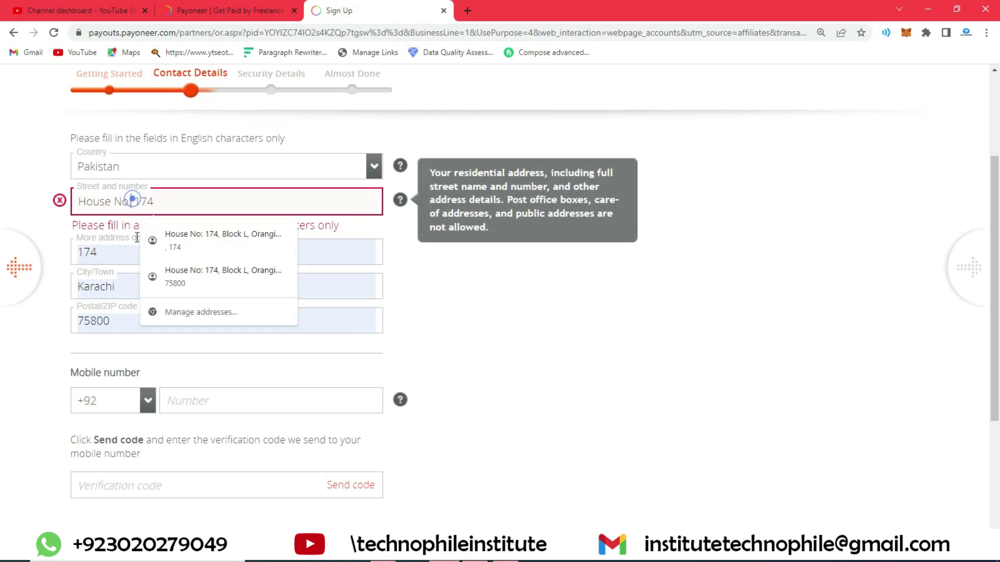
key(BackSpace)
click(172, 201)
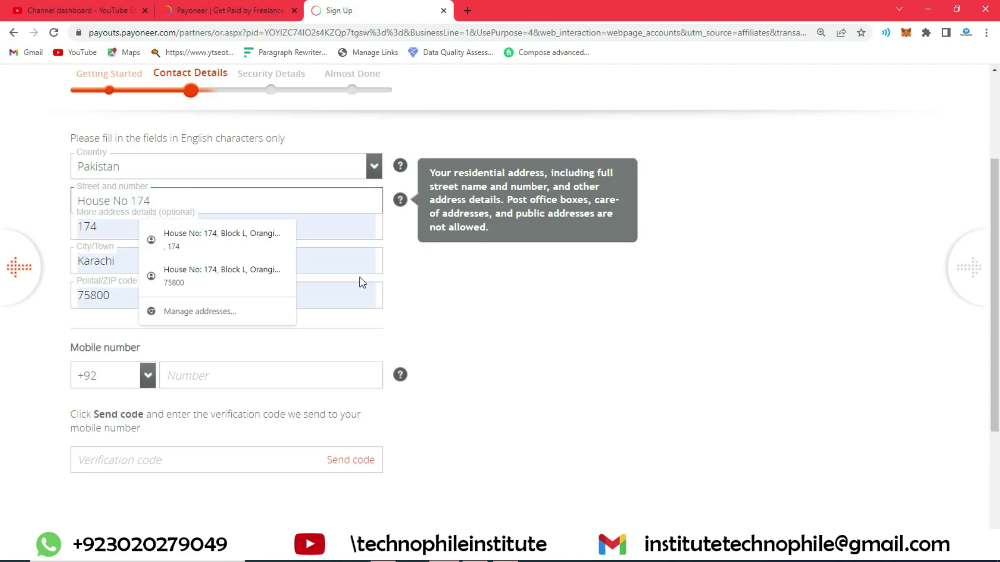
click(472, 298)
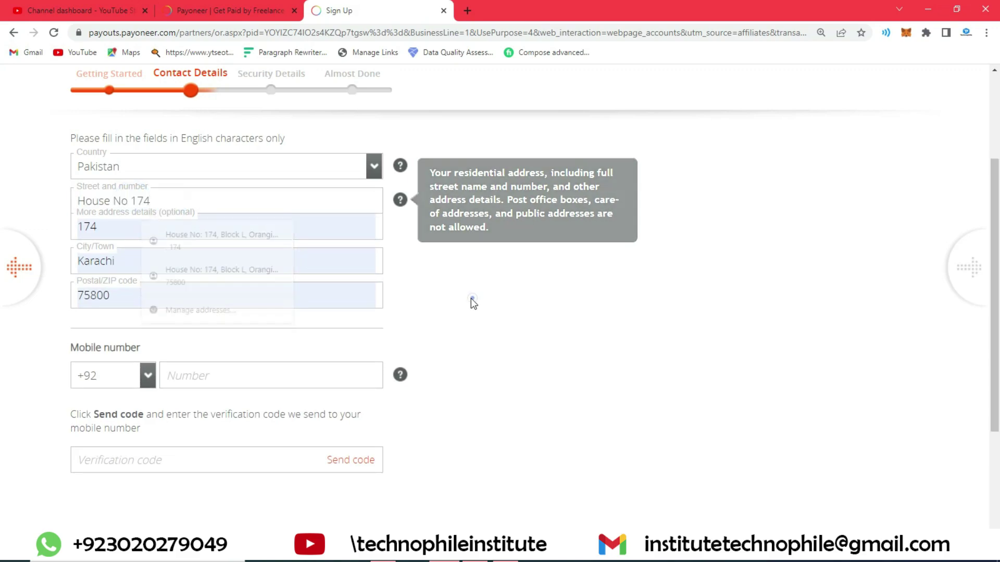
Enter the mobile number and its SMS verification code, then submit the contact details
click(217, 367)
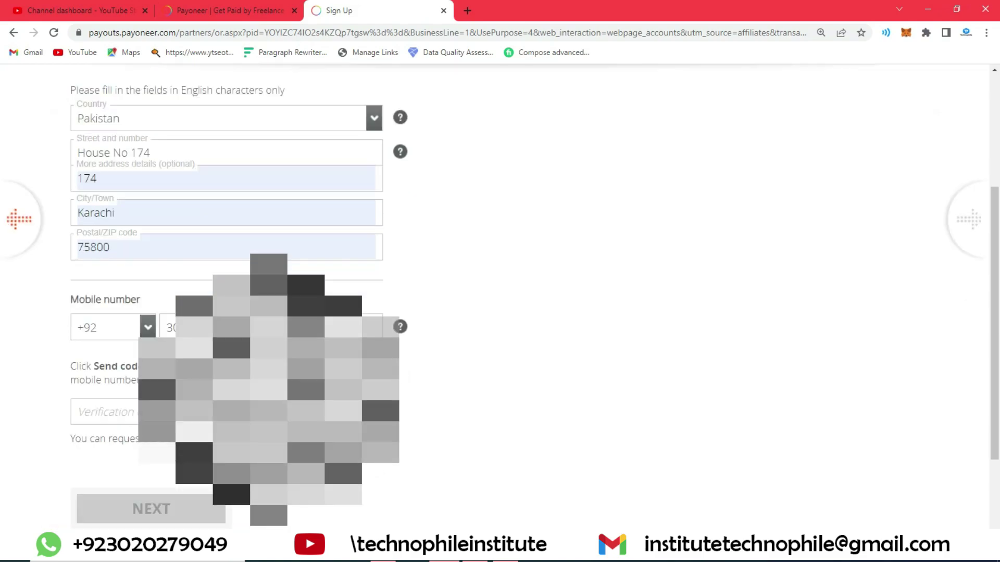
scroll(364, 296, down, 3)
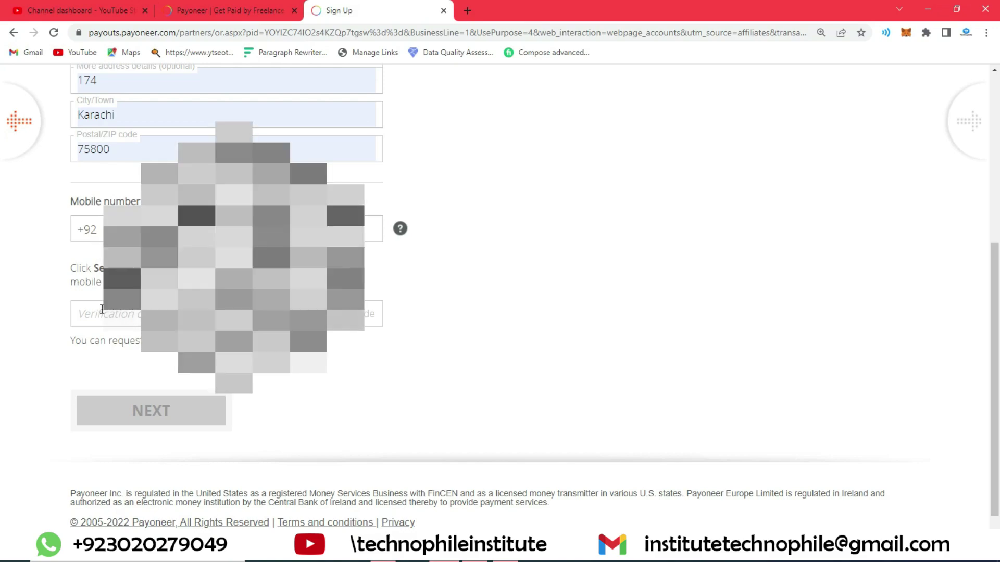
click(120, 315)
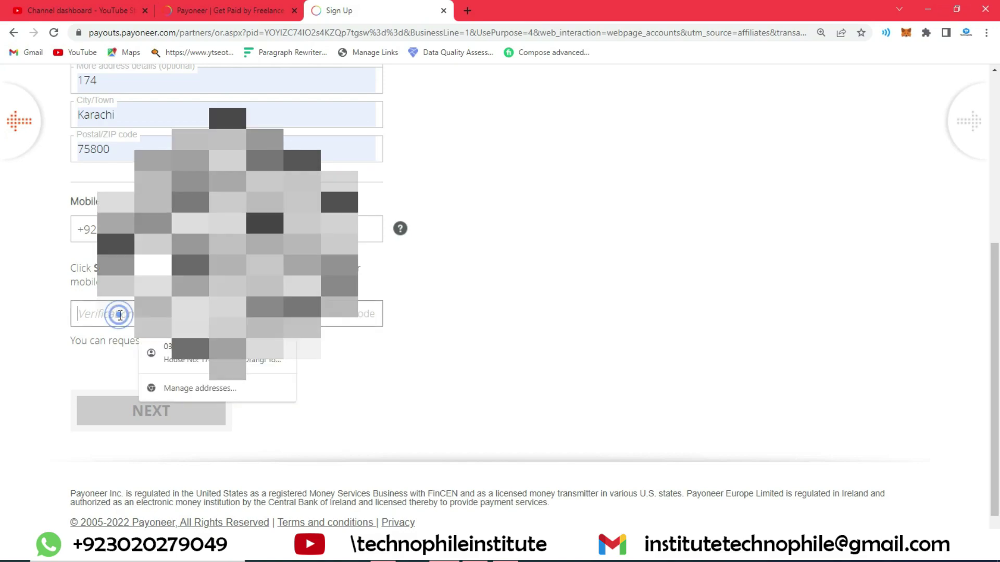
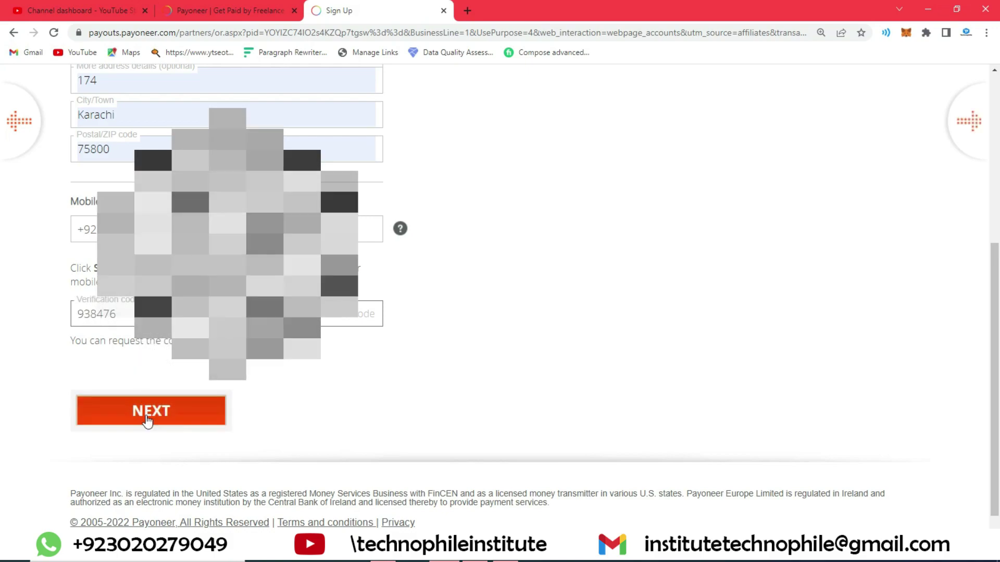
click(148, 421)
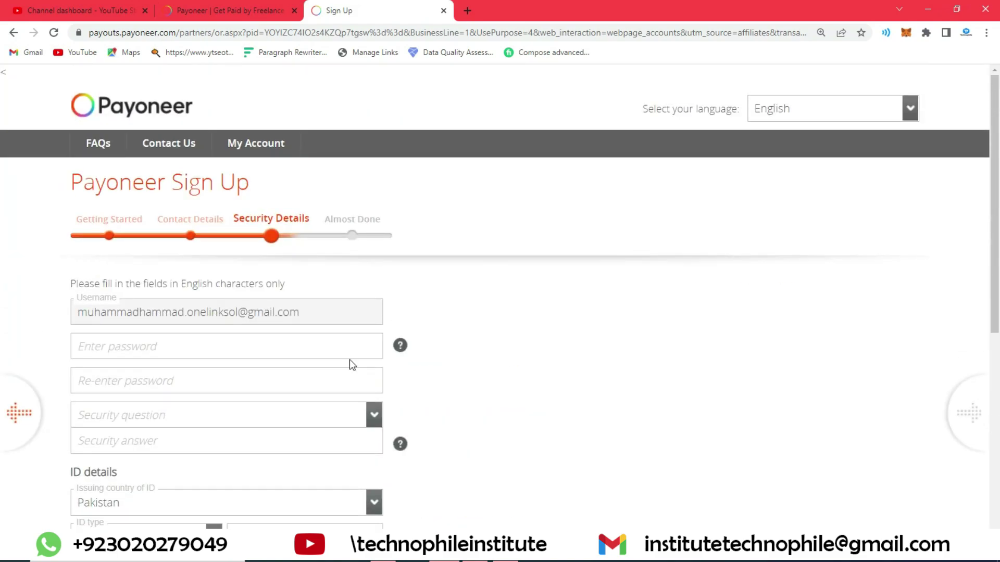
Enter the account password and re-enter it correctly to confirm
click(164, 338)
text(m)
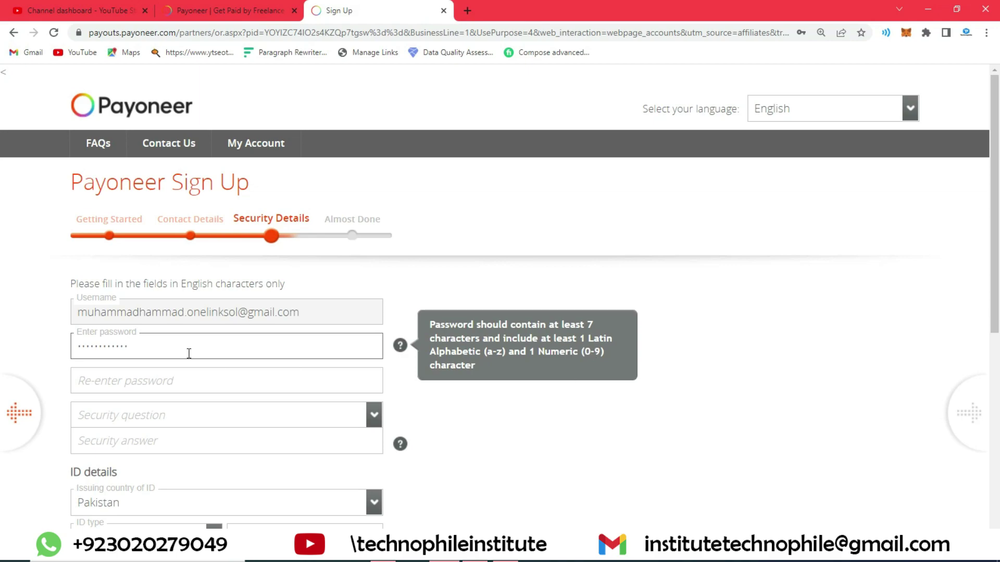
click(121, 388)
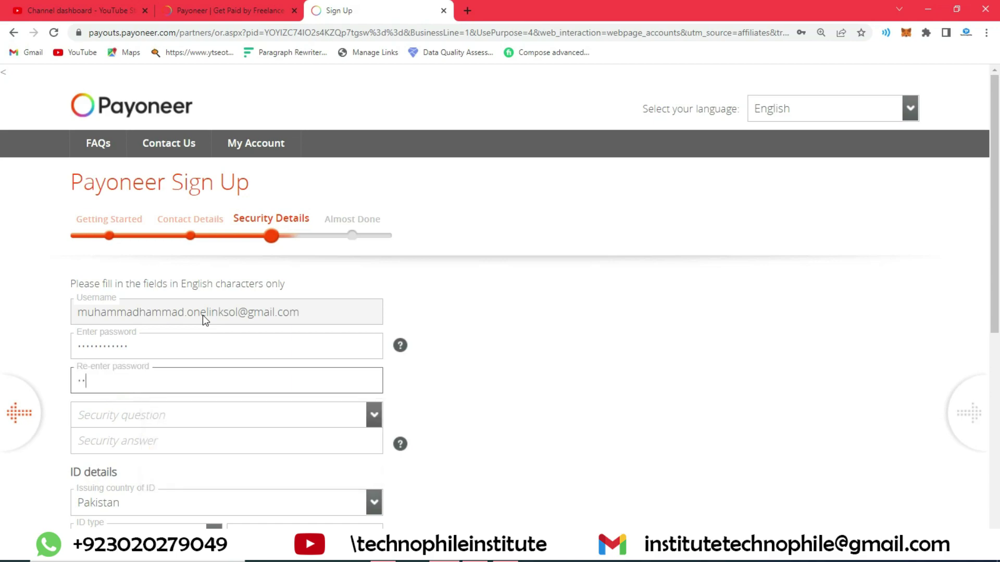
key(ctrl+a)
key(BackSpace)
Choose the first-school security question and begin its answer
click(163, 415)
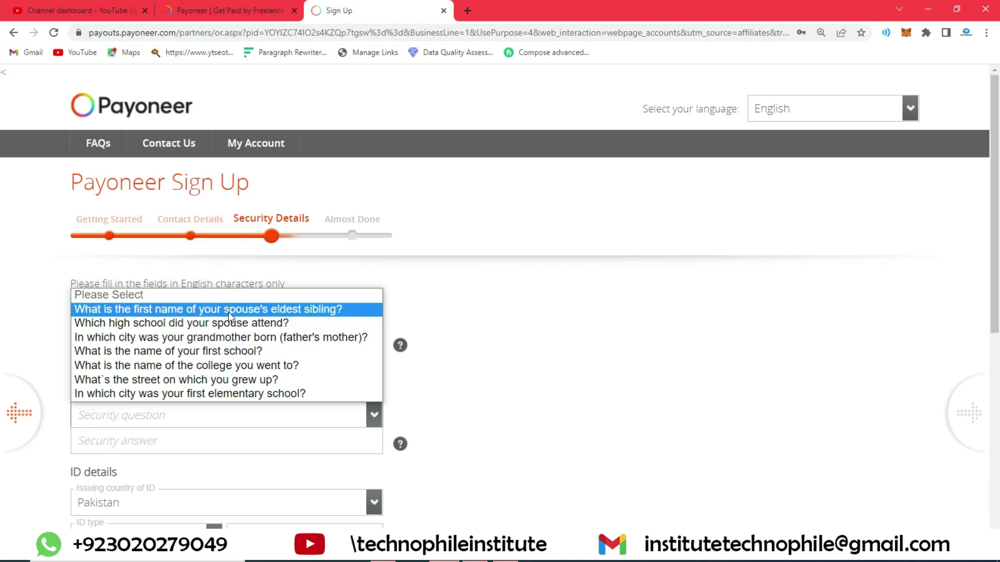
click(252, 352)
click(166, 446)
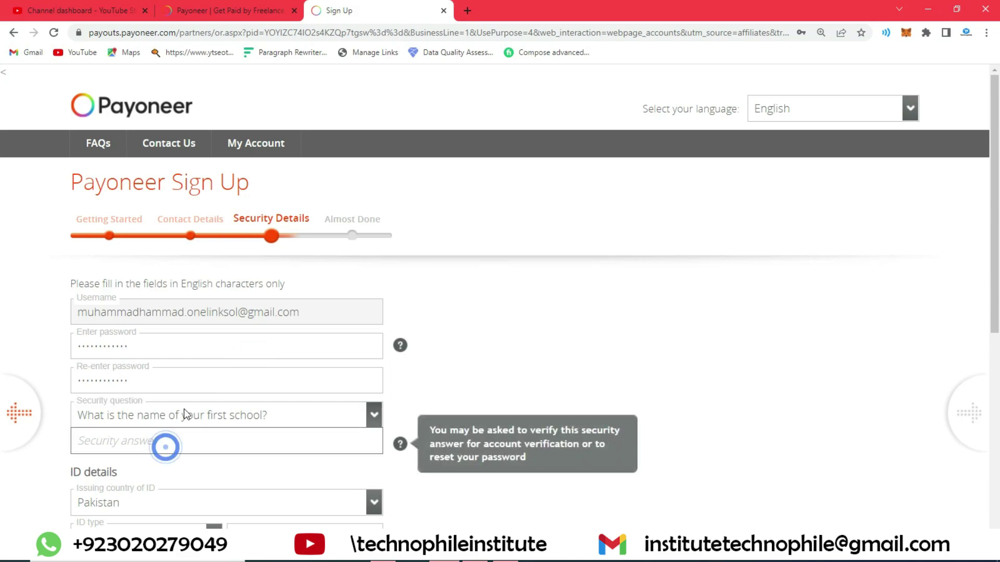
Finish the security answer and keep Pakistan and National ID as issuing country and ID type
scroll(185, 409, down, 3)
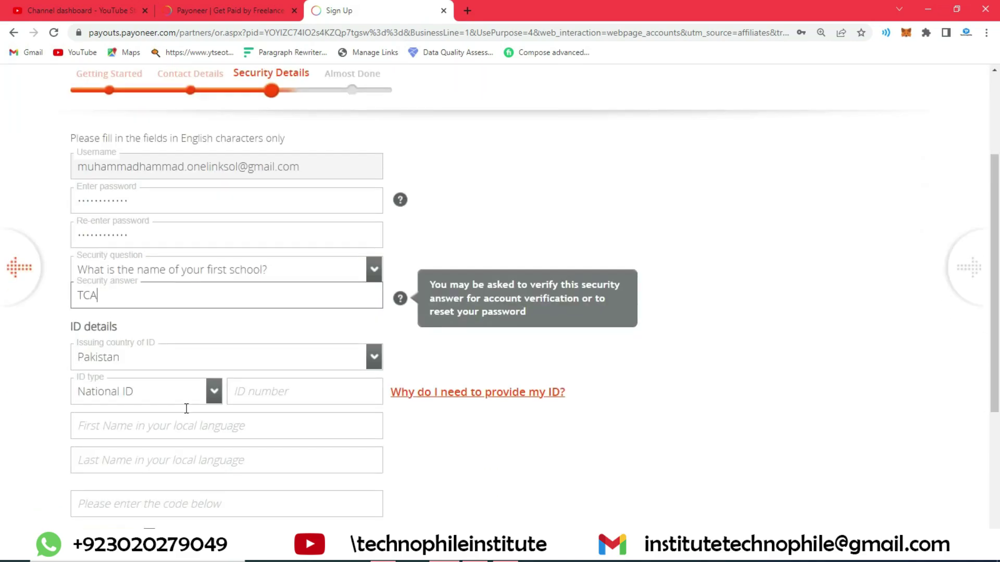
scroll(167, 375, down, 3)
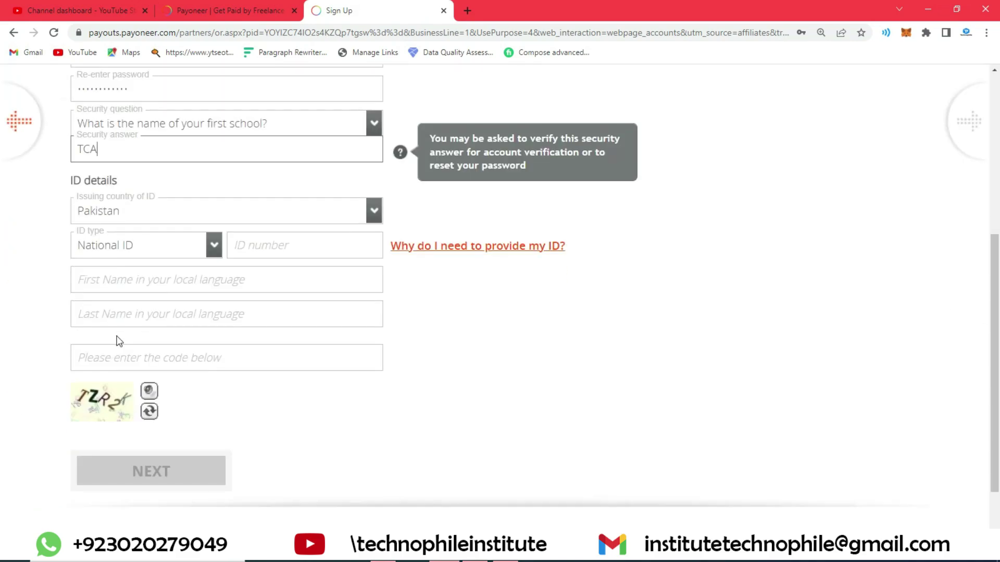
click(115, 207)
click(118, 208)
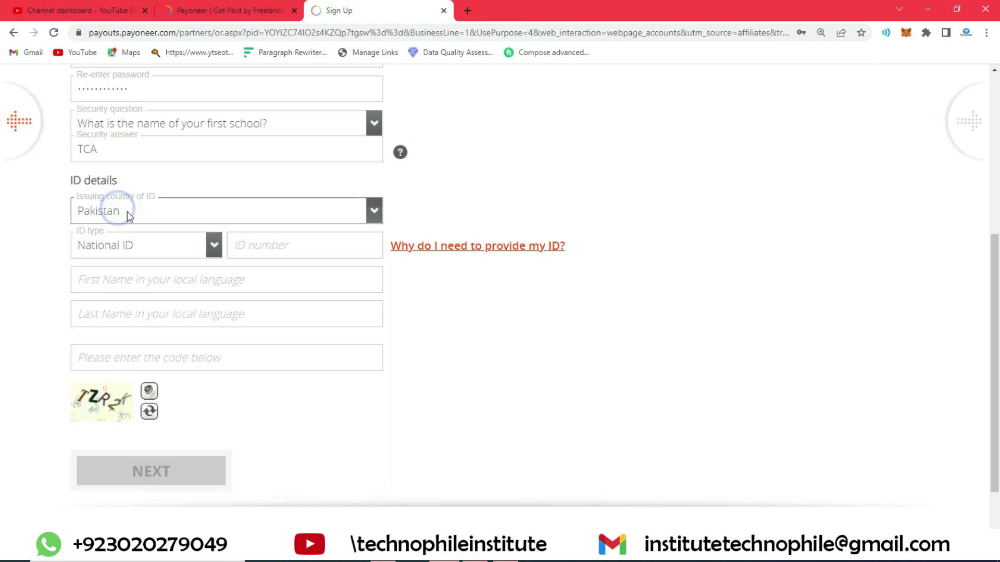
click(136, 248)
click(136, 249)
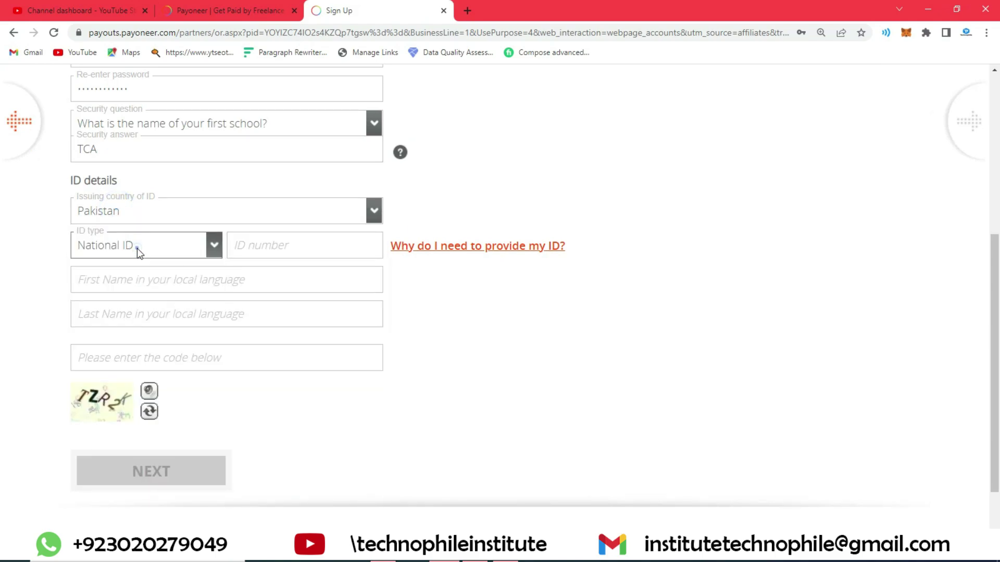
click(139, 251)
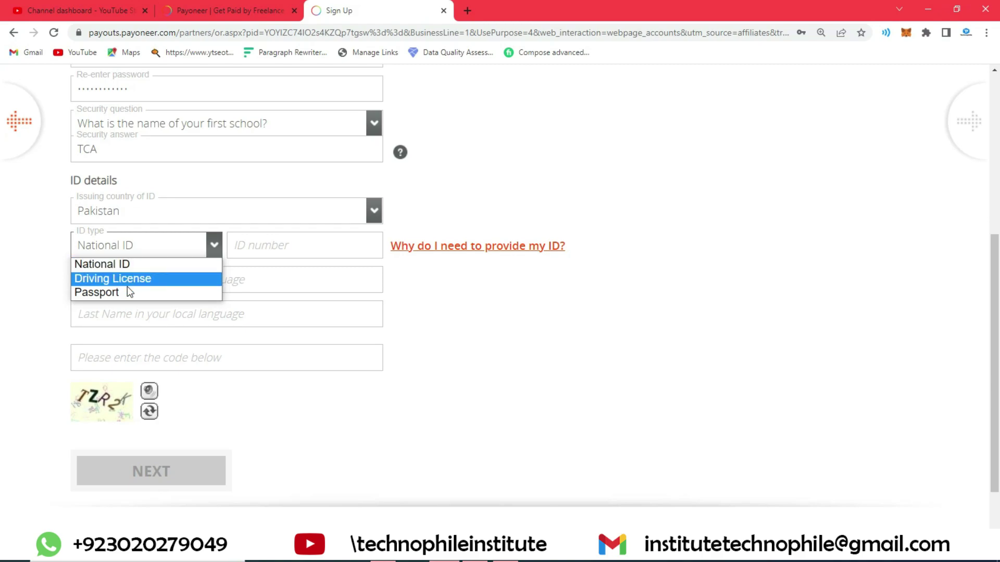
click(139, 268)
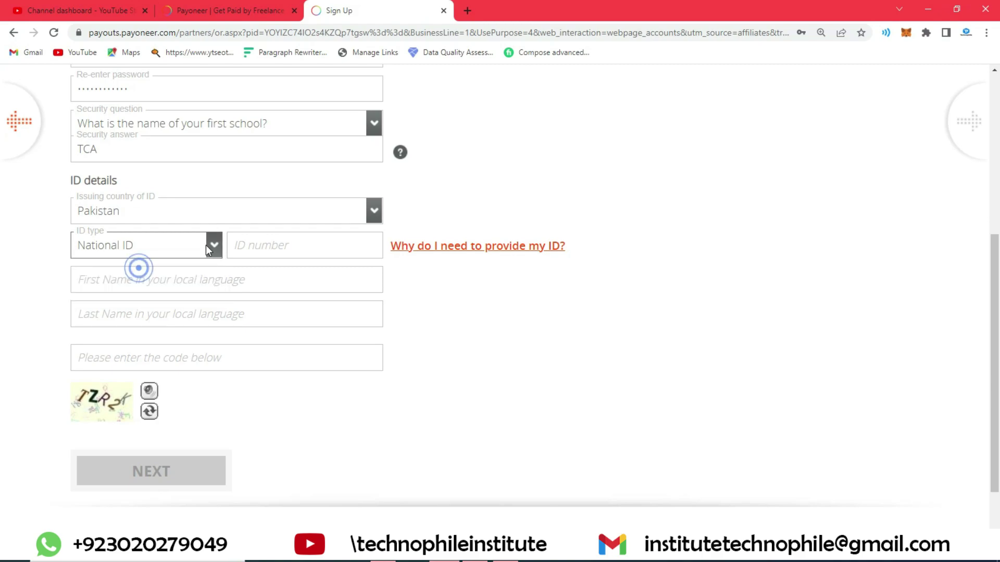
Enter the ID number and local-language name, then submit the ID details
click(251, 246)
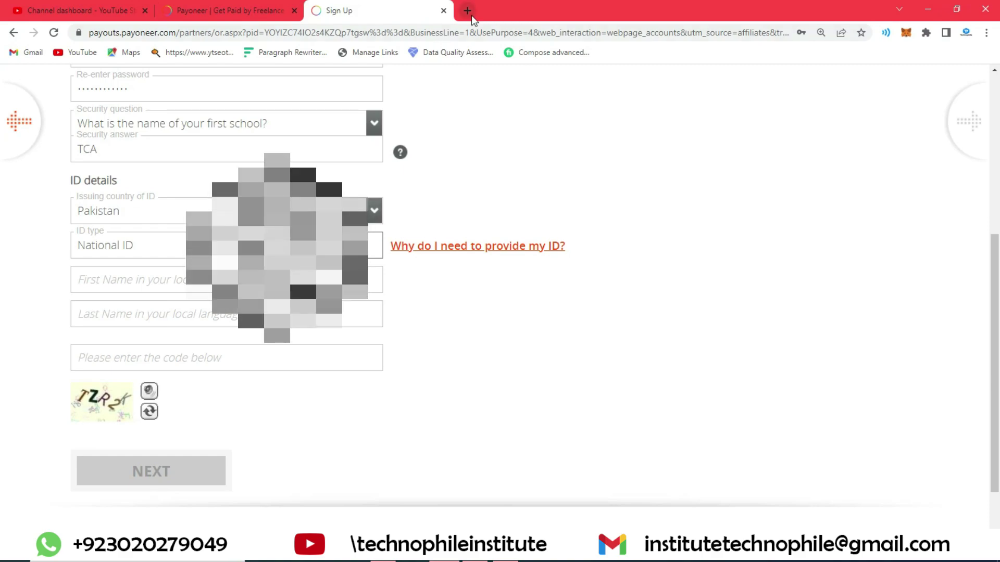
click(161, 287)
click(438, 328)
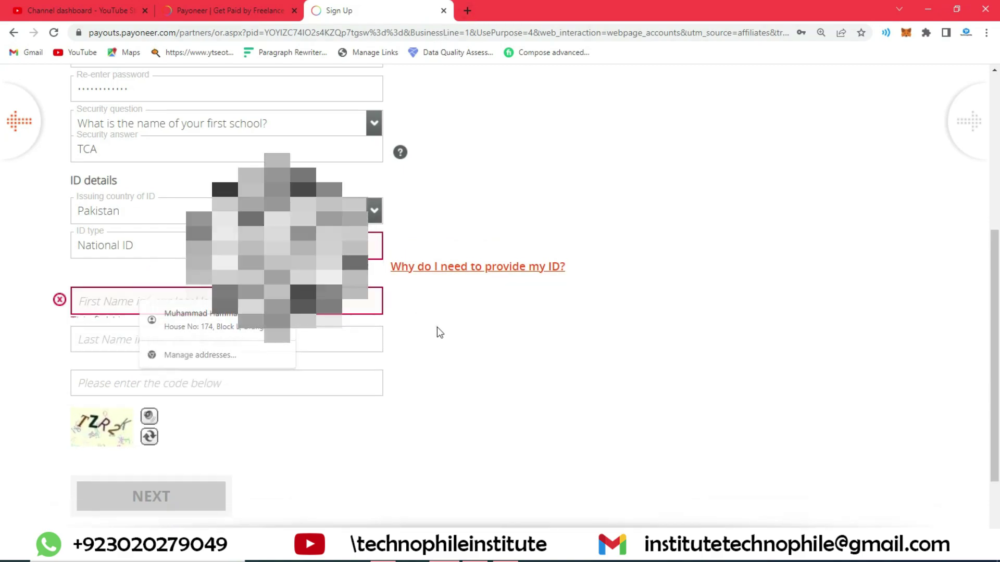
click(466, 9)
text(kam)
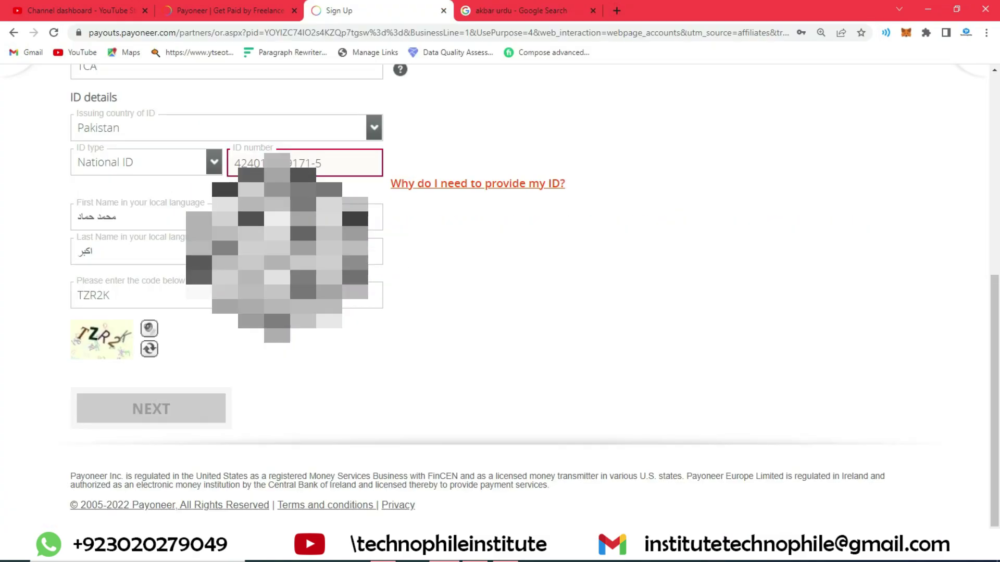
click(312, 161)
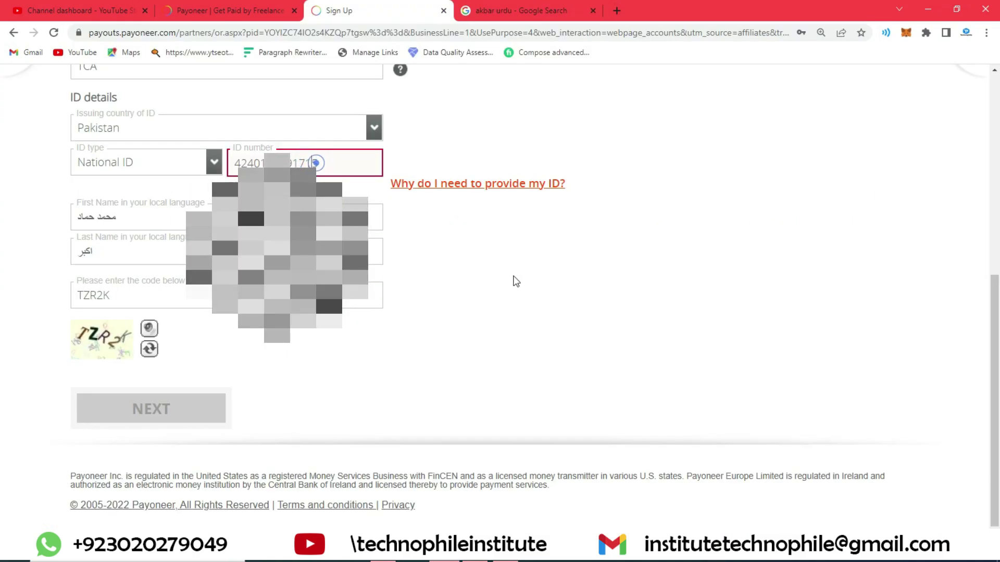
click(554, 286)
click(181, 414)
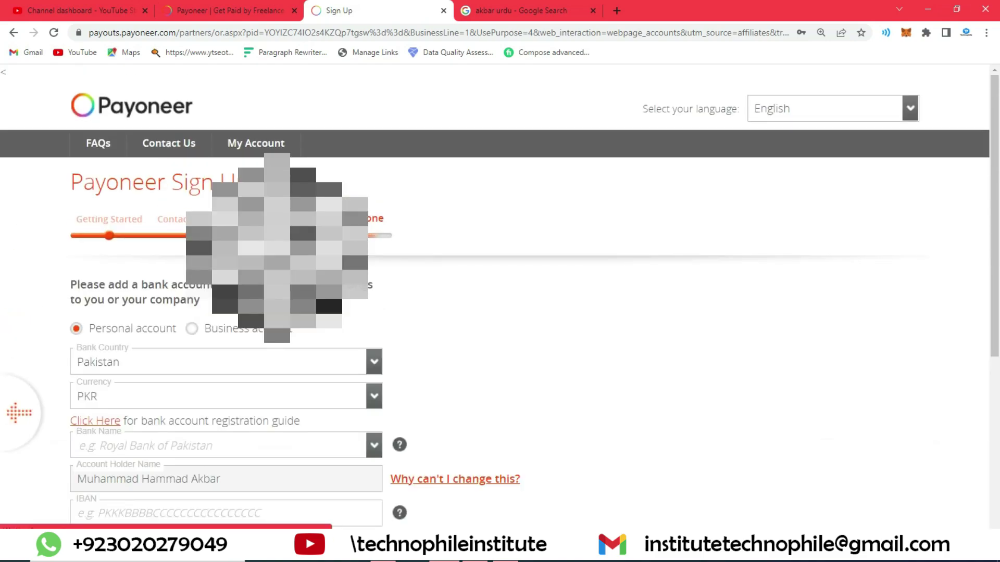
Search the bank list with 'mo' and select Mobilink Microfinance Bank
scroll(319, 294, down, 3)
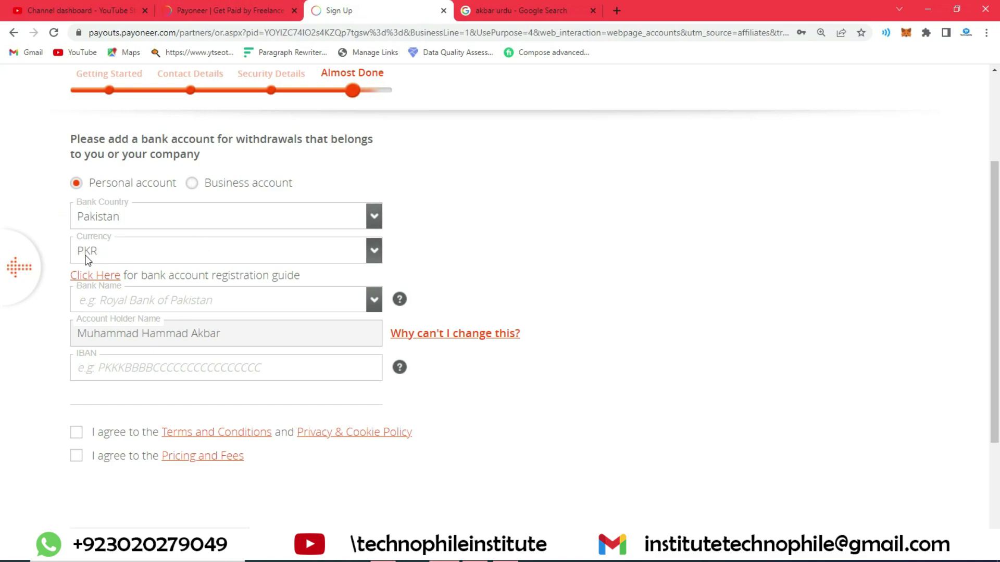
click(187, 308)
click(188, 309)
click(187, 309)
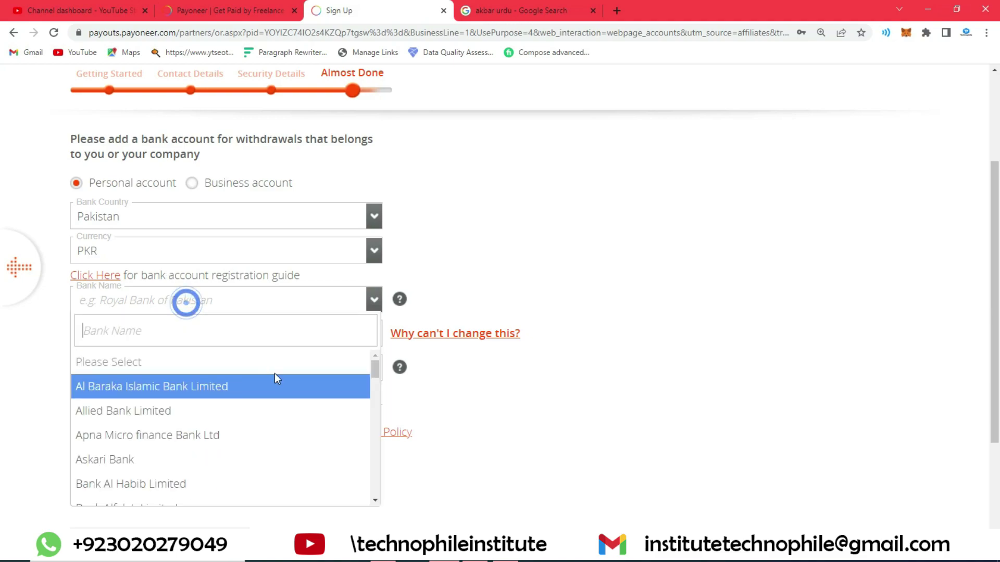
scroll(308, 384, down, 3)
scroll(123, 368, up, 3)
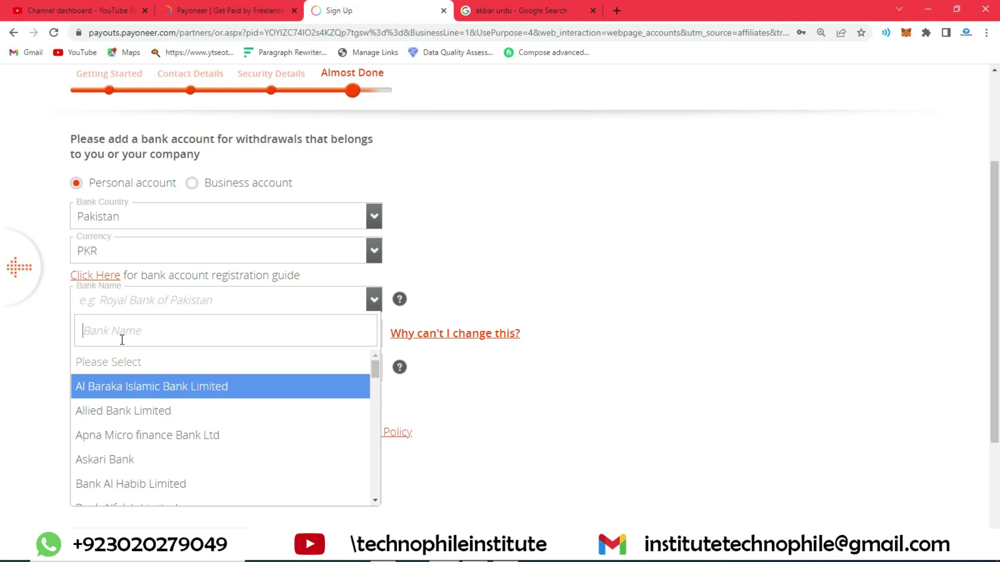
text(jaz)
key(BackSpace)
key(BackSpace)
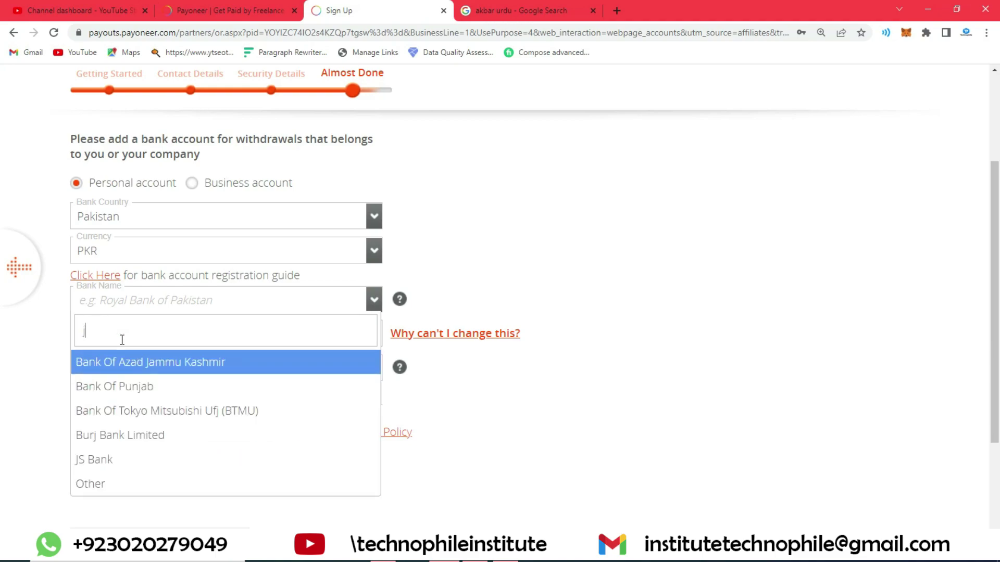
key(BackSpace)
text(ba)
key(BackSpace)
key(BackSpace)
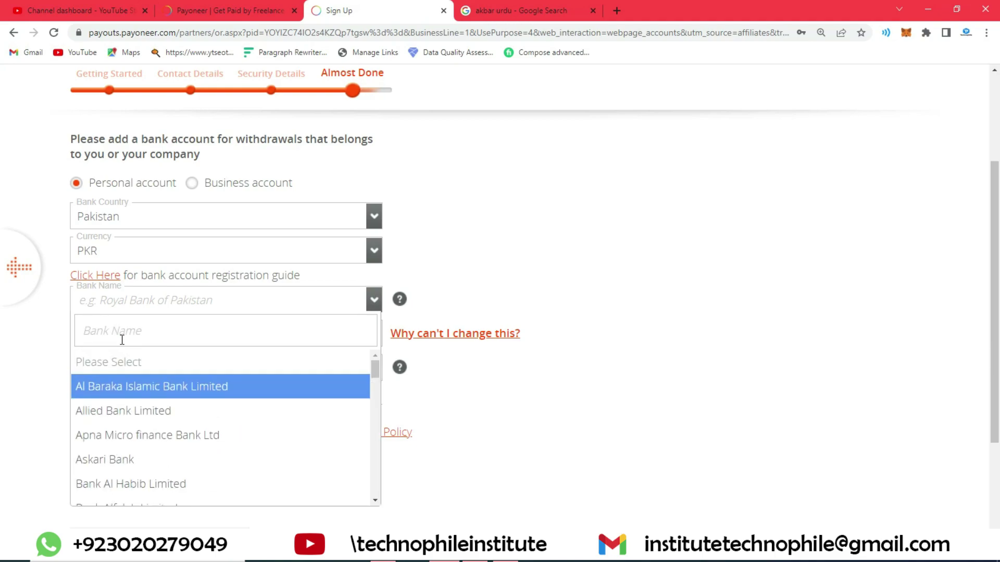
text(mob)
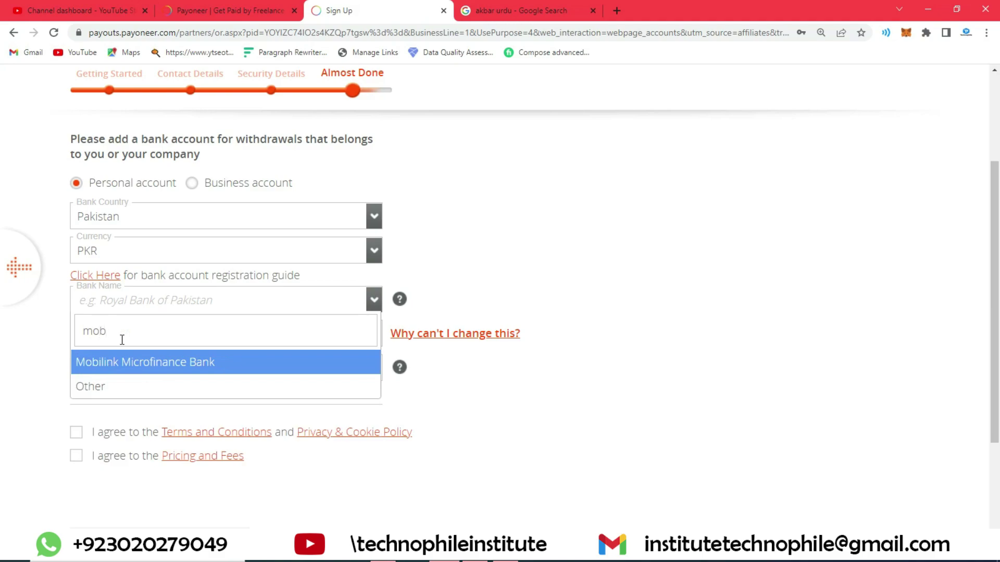
click(176, 367)
Check the prefilled account holder name, keep Mobilink Microfinance Bank, and move to the IBAN field
scroll(201, 315, down, 3)
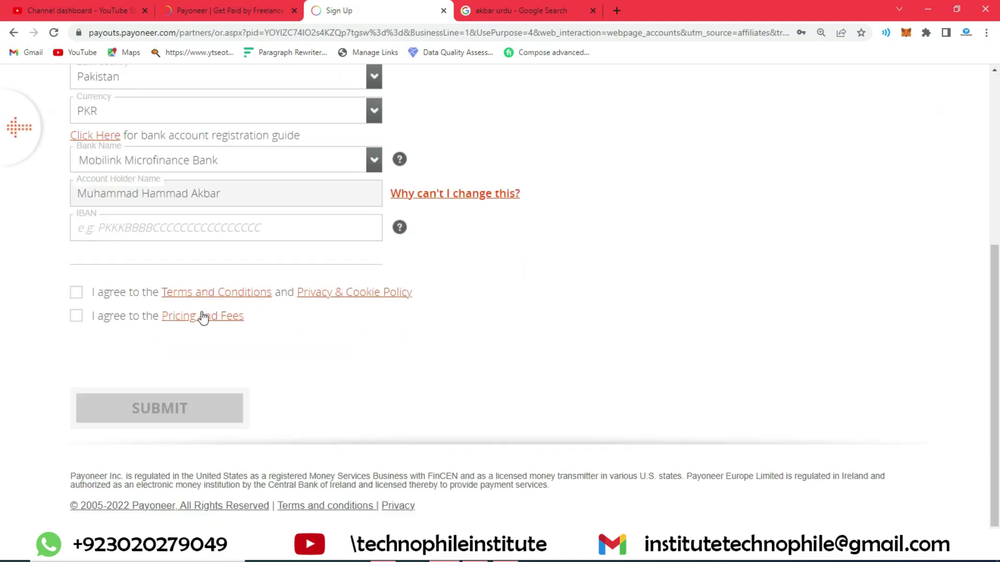
scroll(202, 317, up, 3)
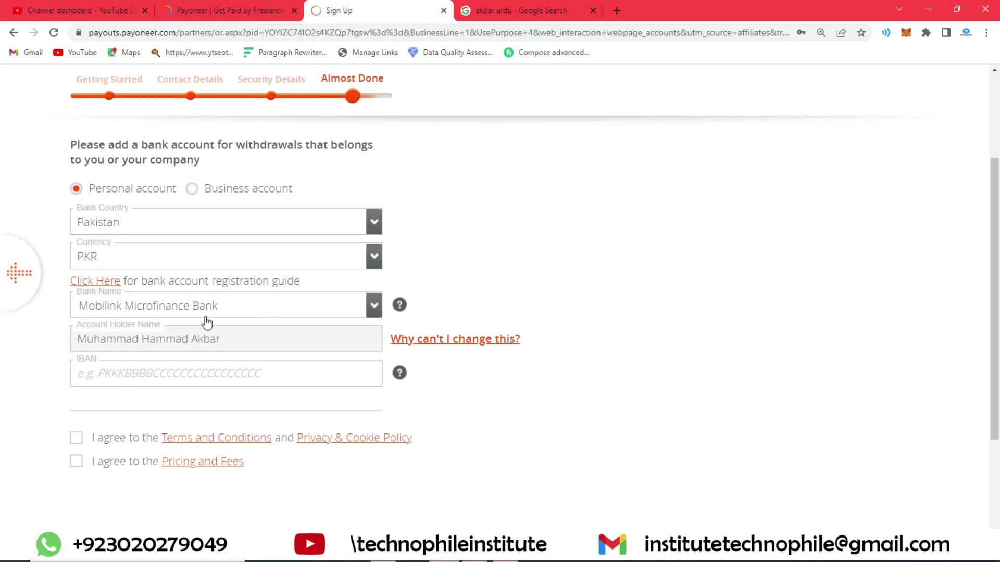
drag(235, 340, 83, 344)
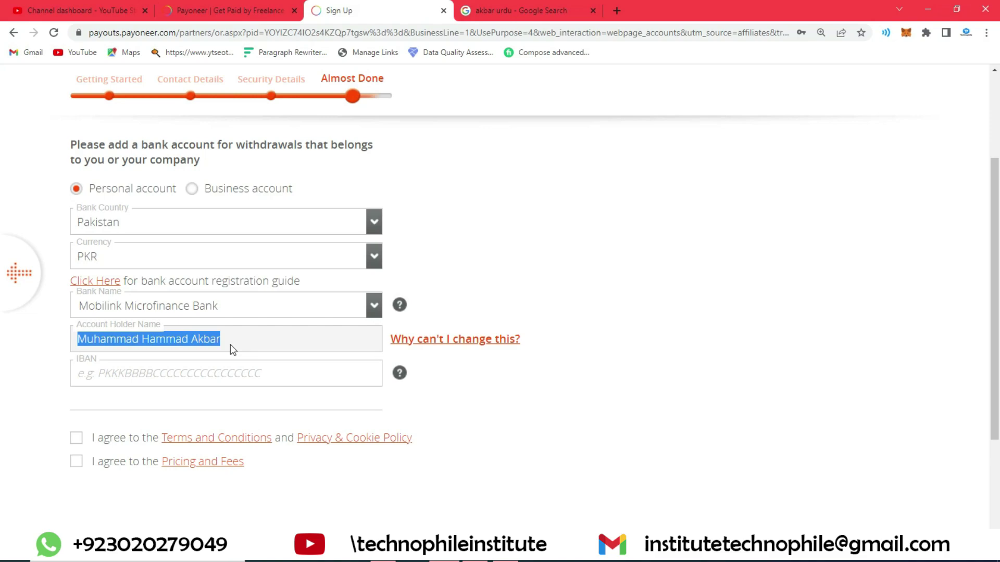
scroll(232, 310, down, 3)
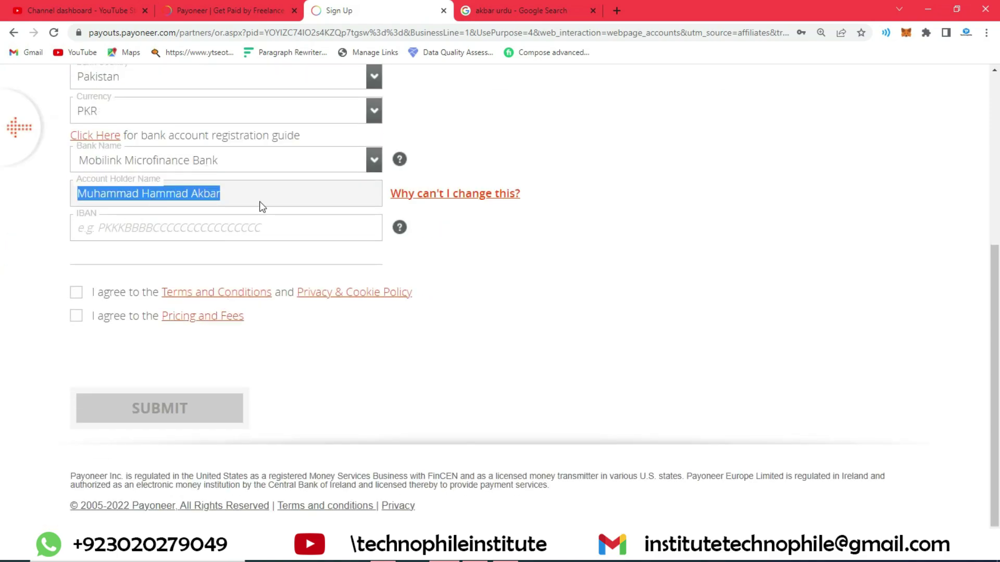
click(306, 161)
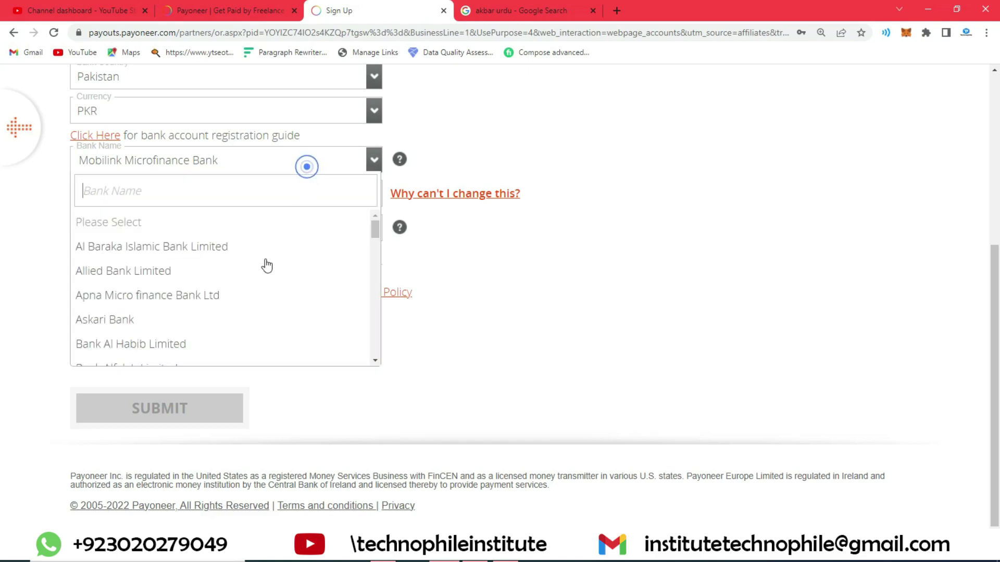
click(527, 318)
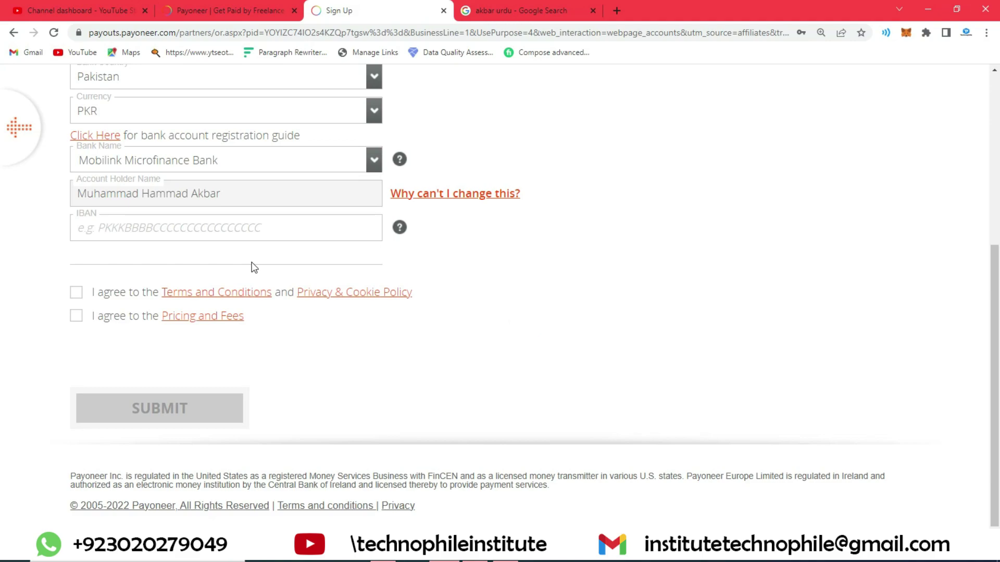
click(261, 238)
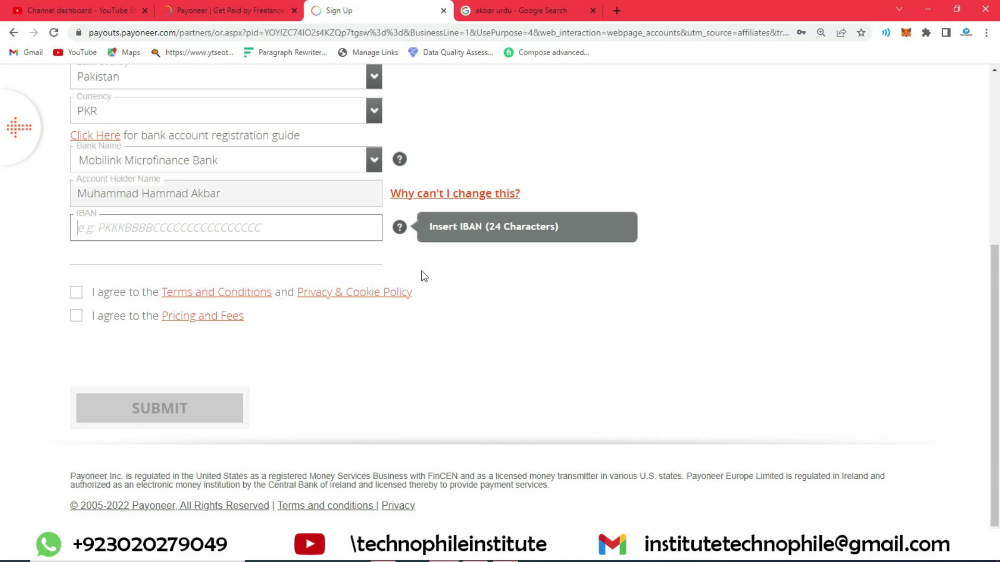
Accept the Terms and Conditions and Pricing and Fees, then switch to the Verification Center window
scroll(146, 268, up, 3)
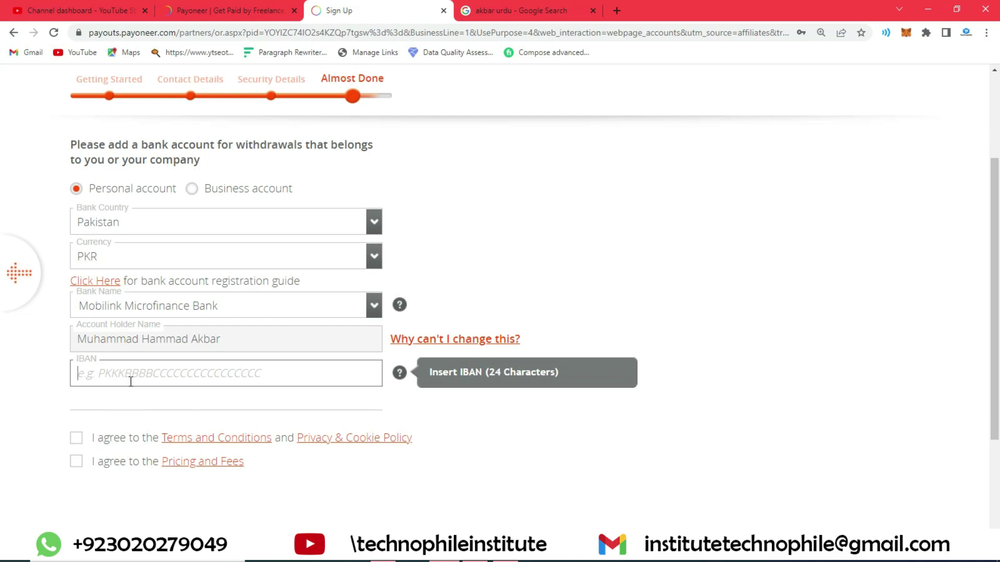
click(76, 437)
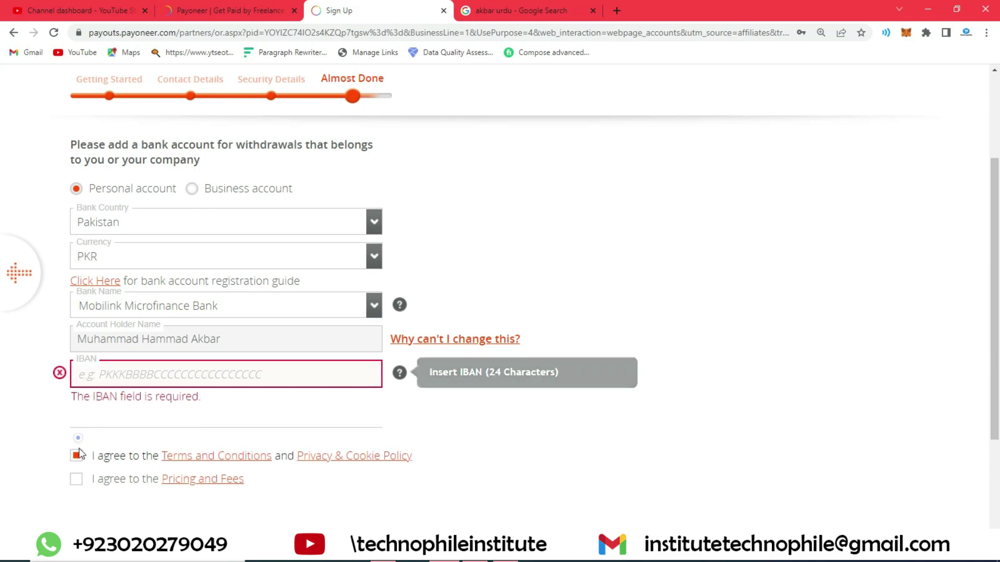
click(76, 461)
scroll(83, 462, down, 3)
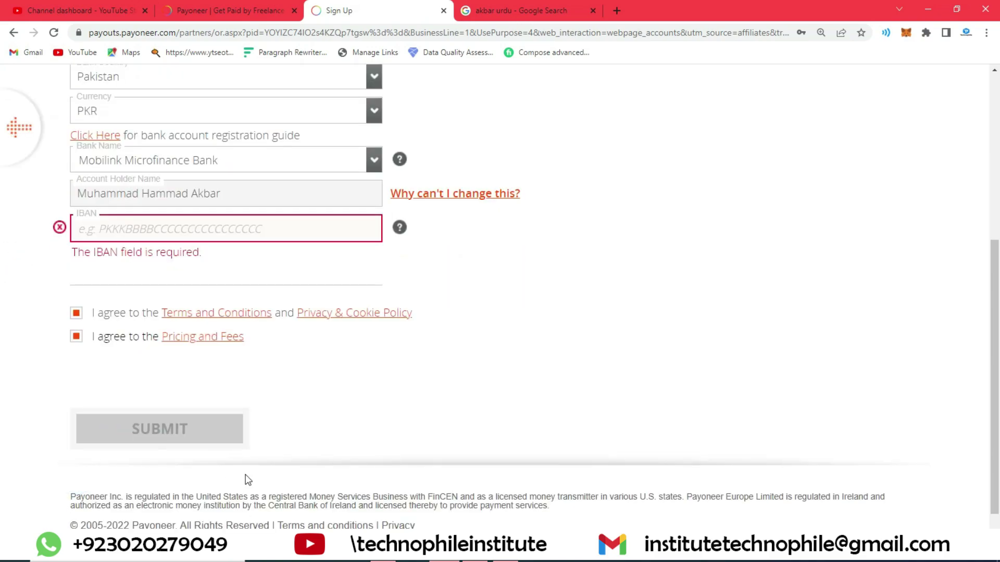
scroll(276, 416, up, 5)
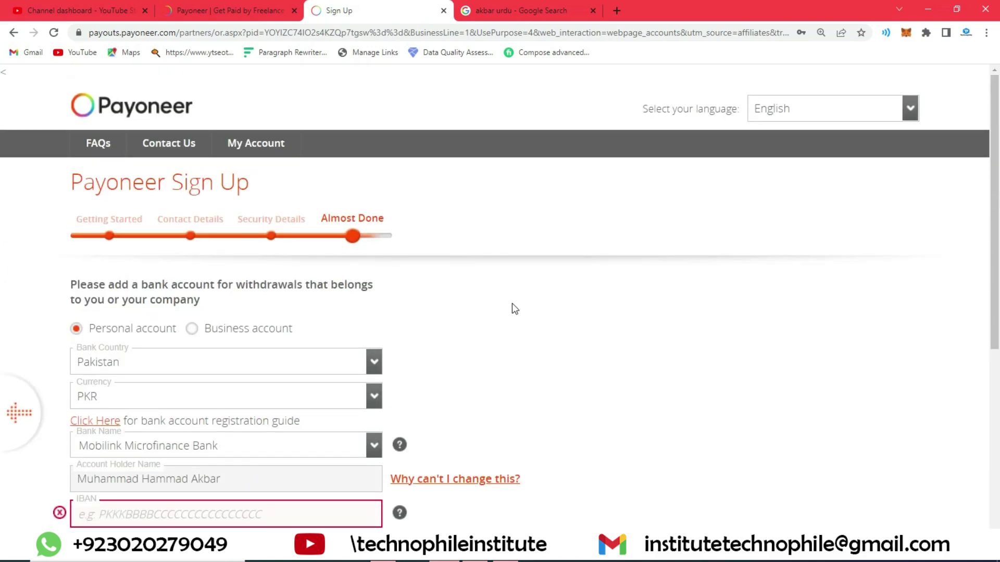
scroll(511, 305, down, 3)
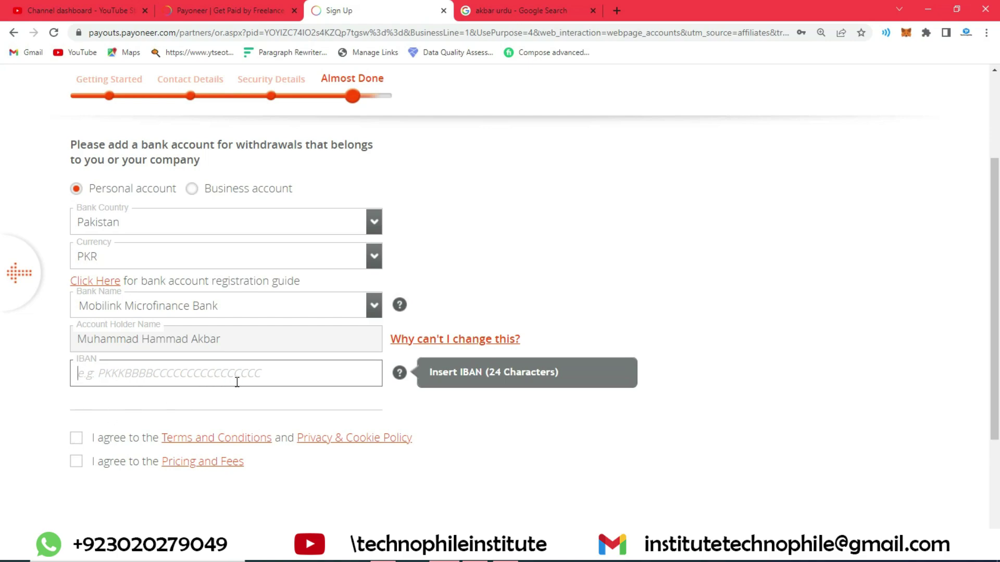
click(77, 439)
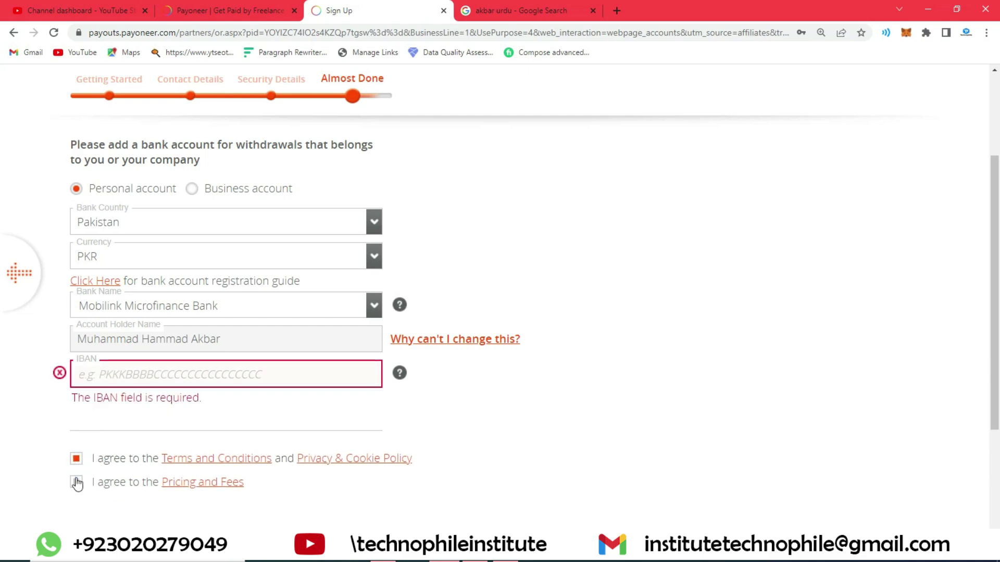
click(76, 478)
scroll(76, 478, down, 3)
scroll(257, 458, up, 5)
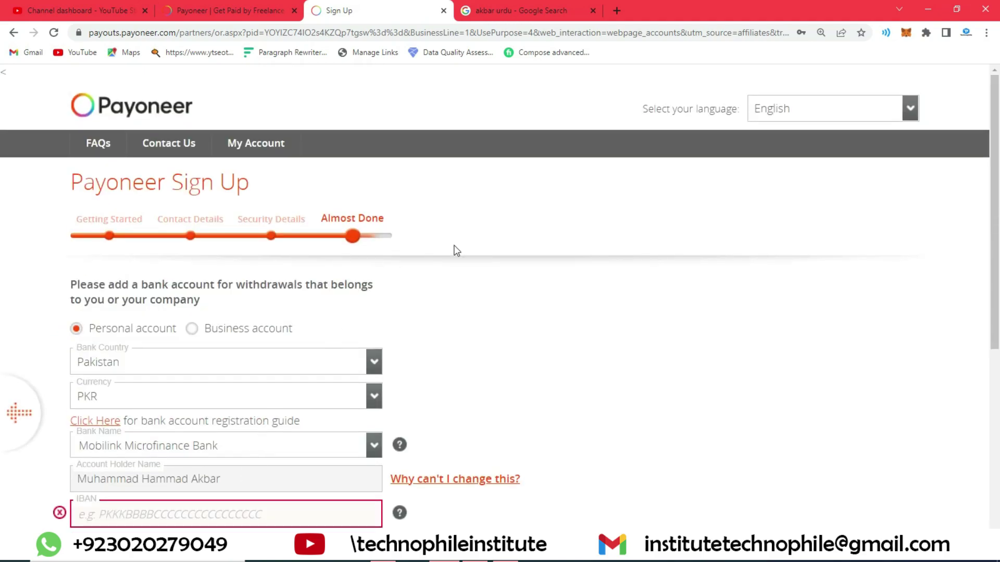
scroll(515, 309, down, 3)
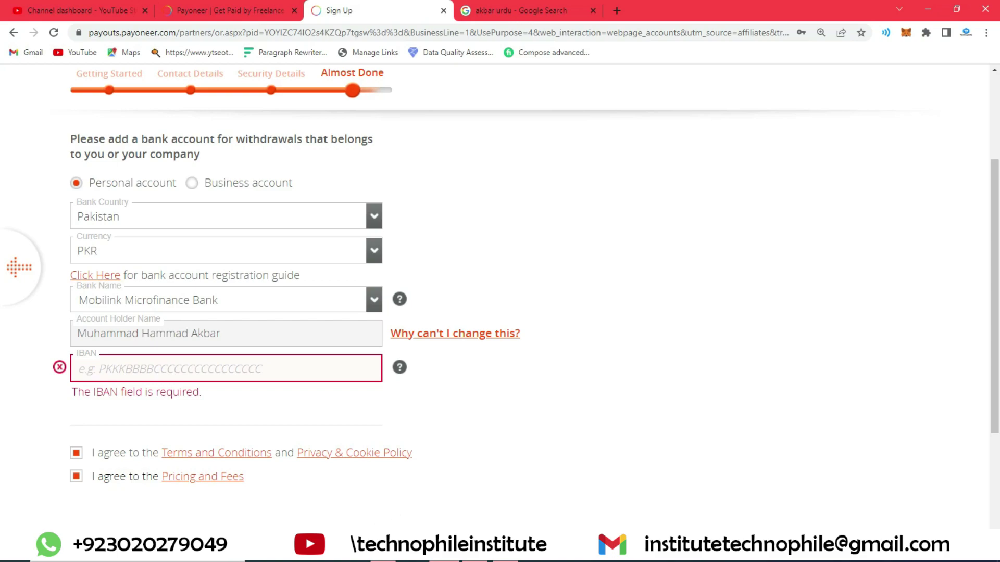
click(378, 552)
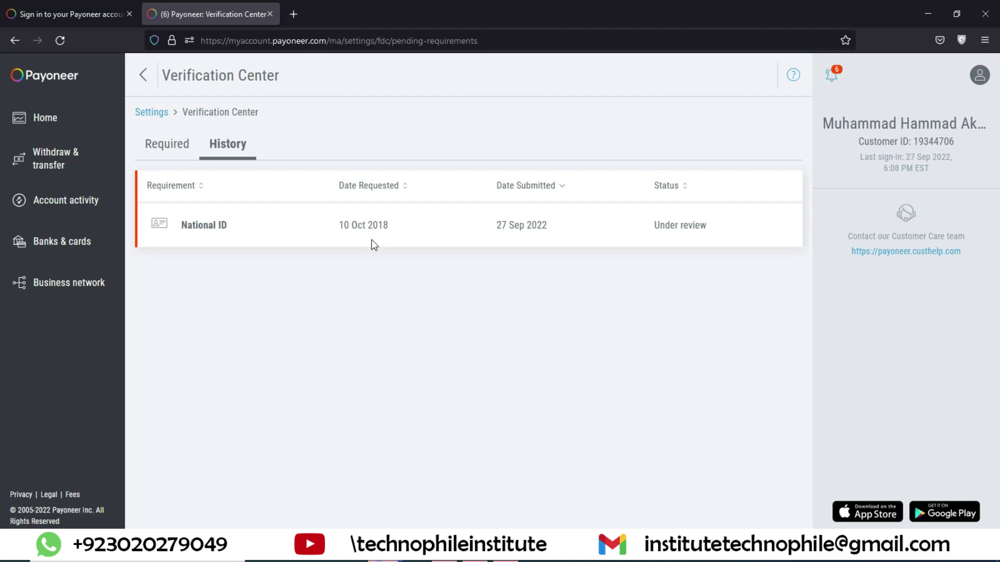
View Home and Banks & cards, then reach Verification Center via avatar > Settings
click(40, 119)
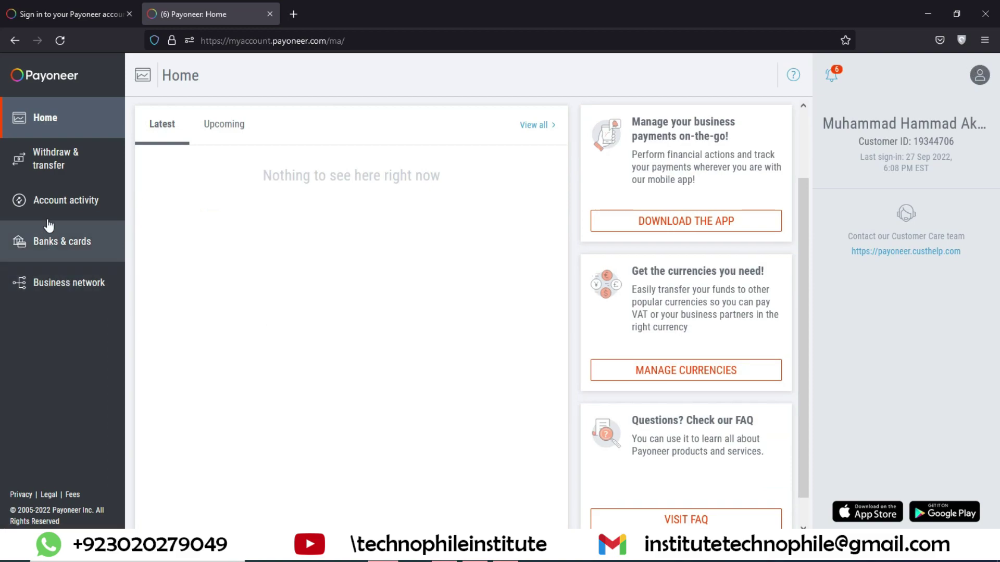
click(66, 242)
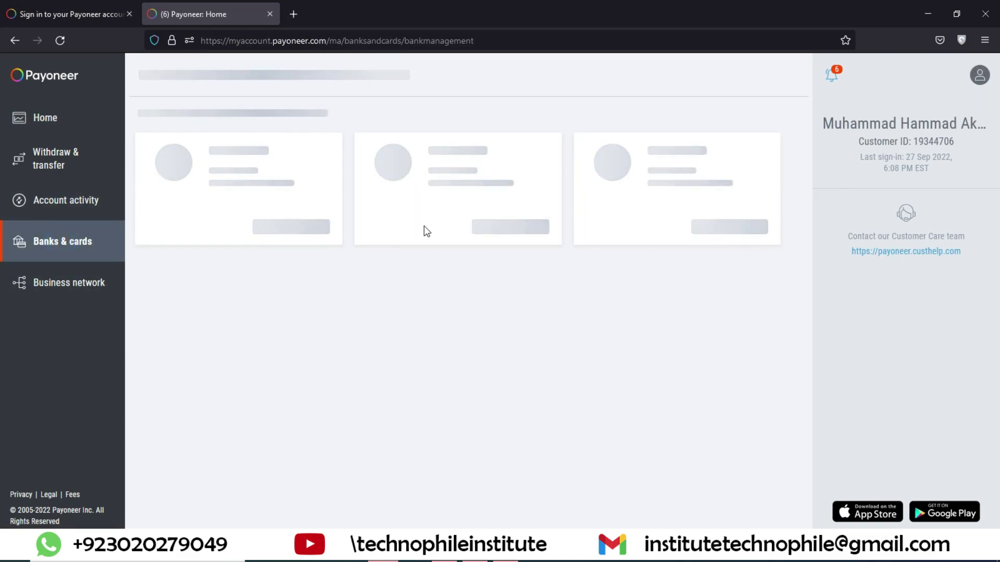
click(979, 76)
click(904, 177)
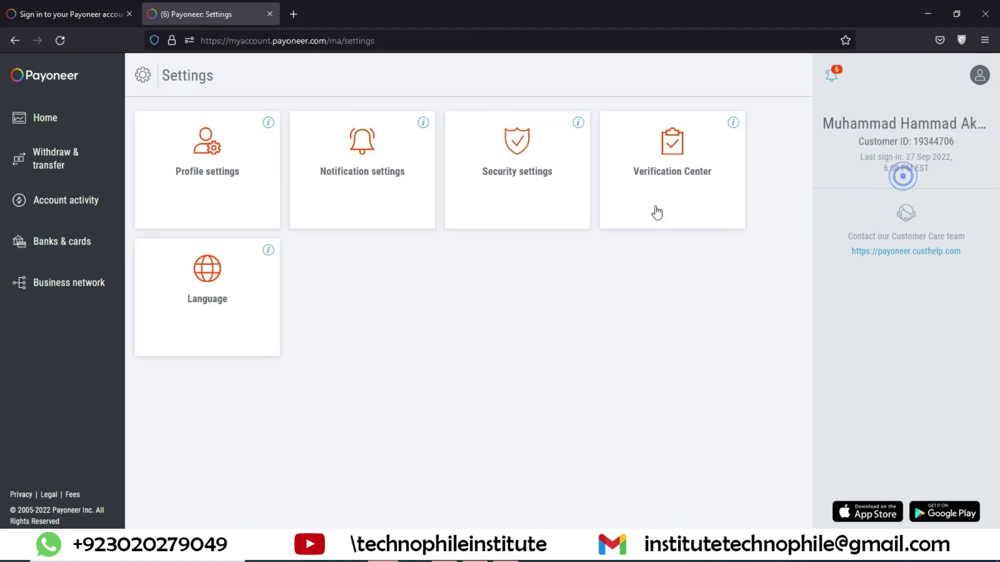
click(682, 158)
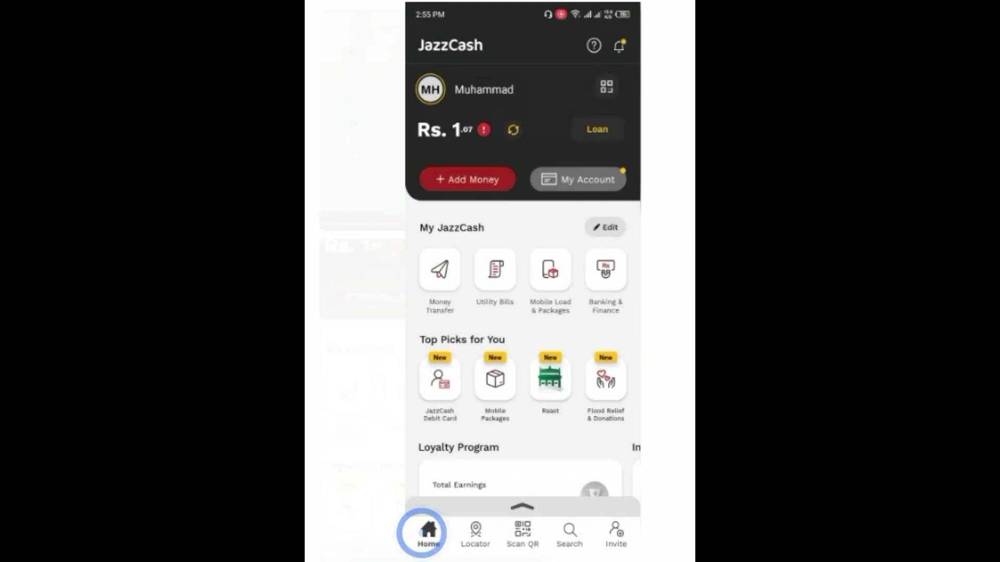
Scroll the JazzCash home screen and open the Payoneer tile under Money Transfer
scroll(523, 281, down, 3)
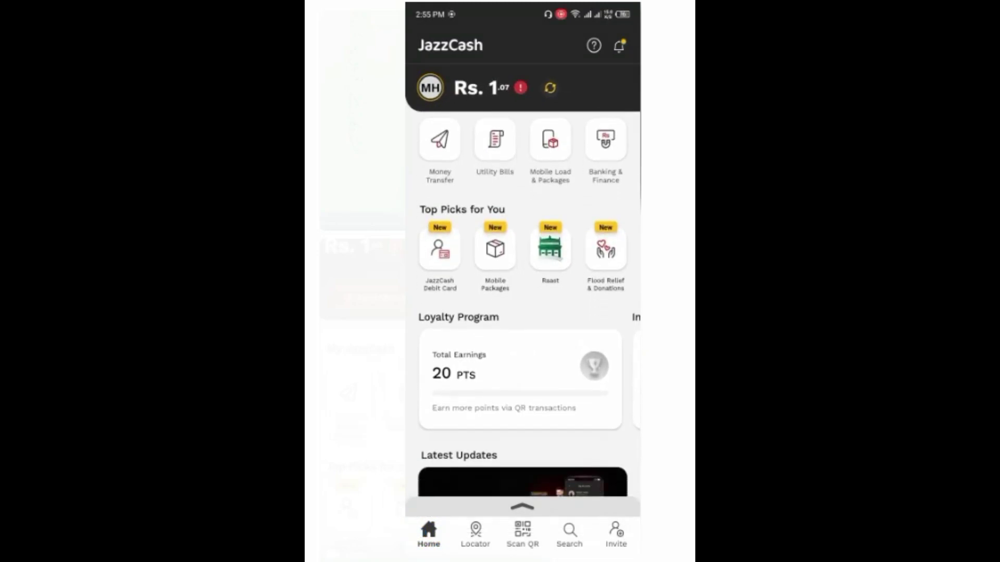
scroll(522, 305, up, 3)
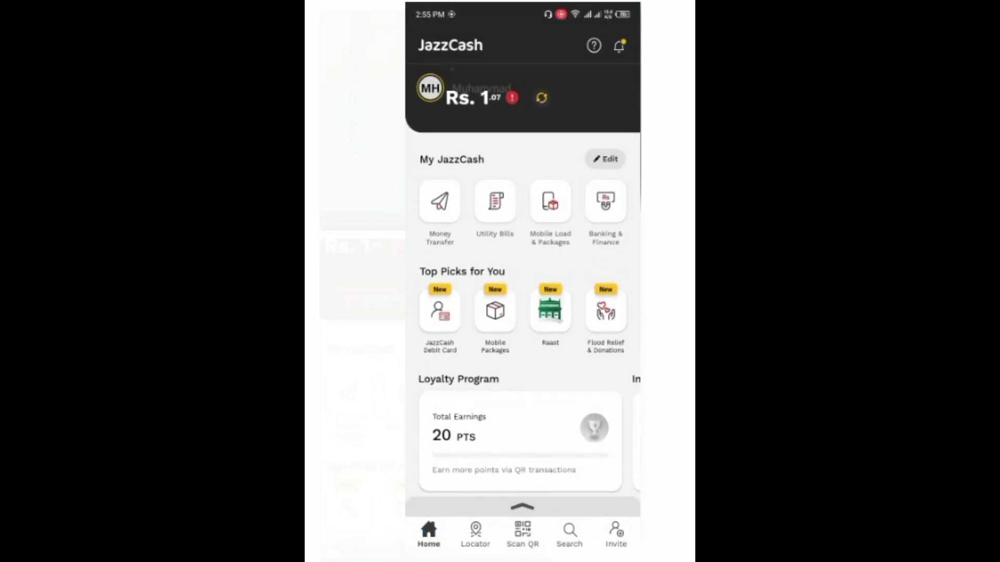
scroll(522, 305, down, 5)
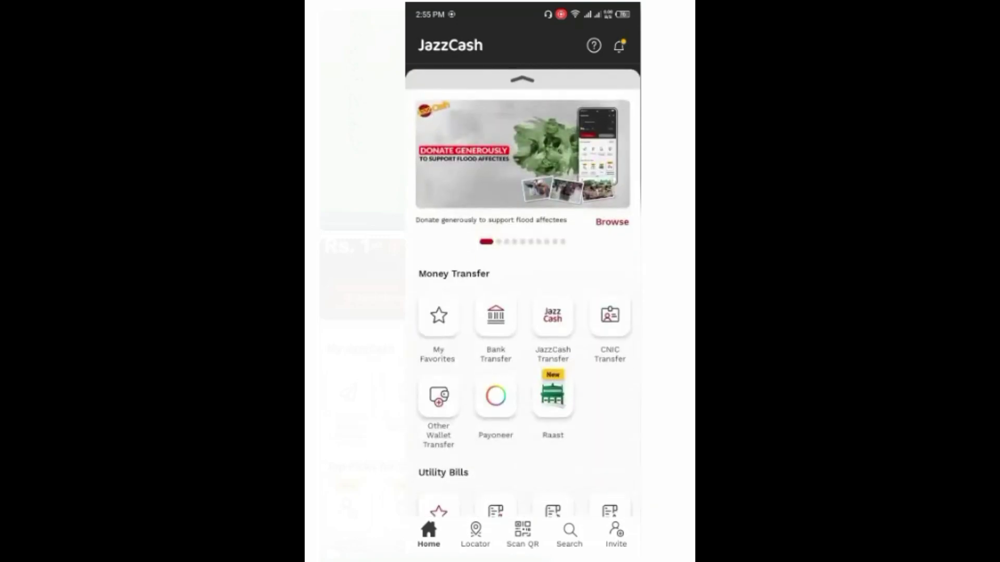
scroll(523, 301, down, 1)
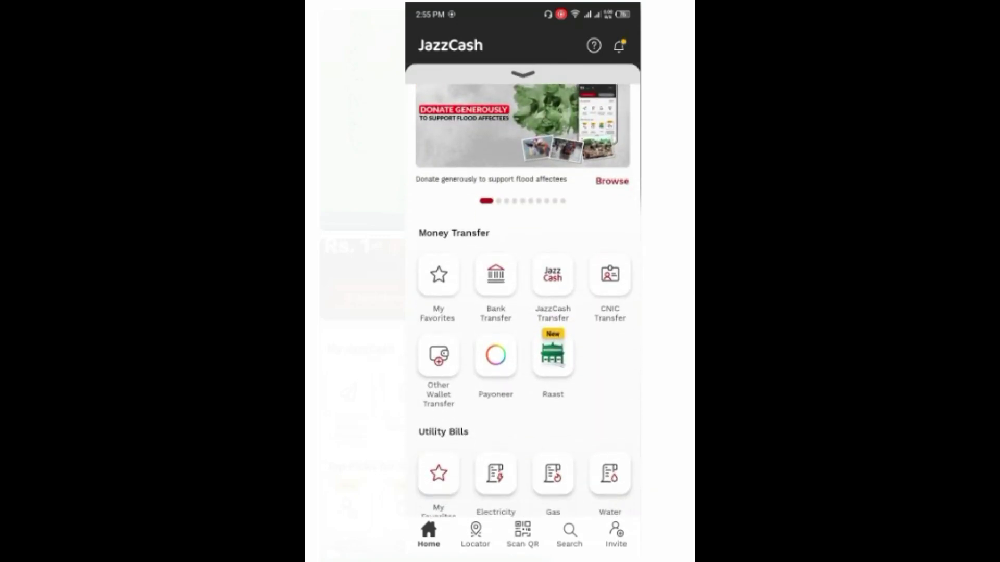
click(496, 355)
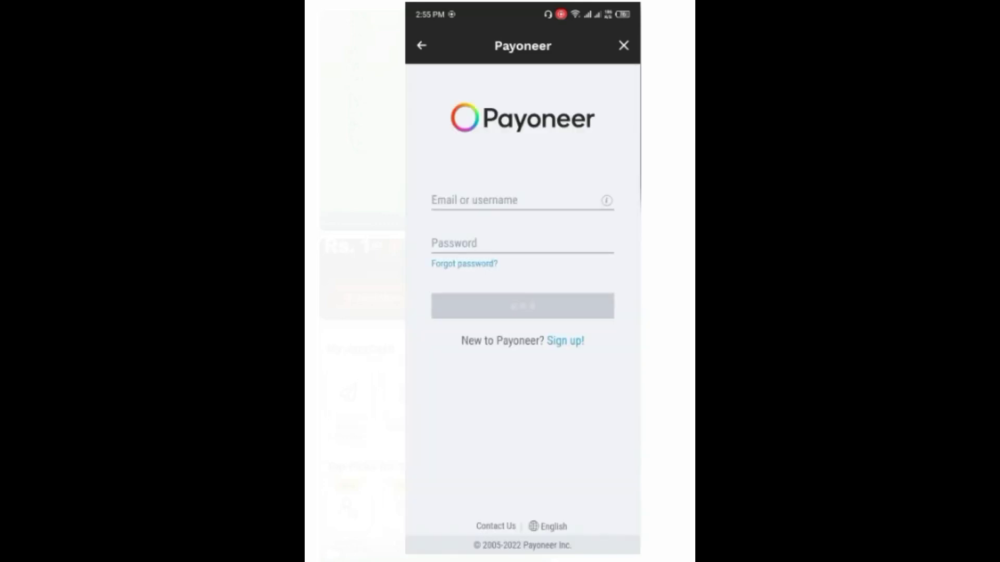
Fill the Payoneer e-mail from the saved suggestion, enter the password and sign in
click(520, 201)
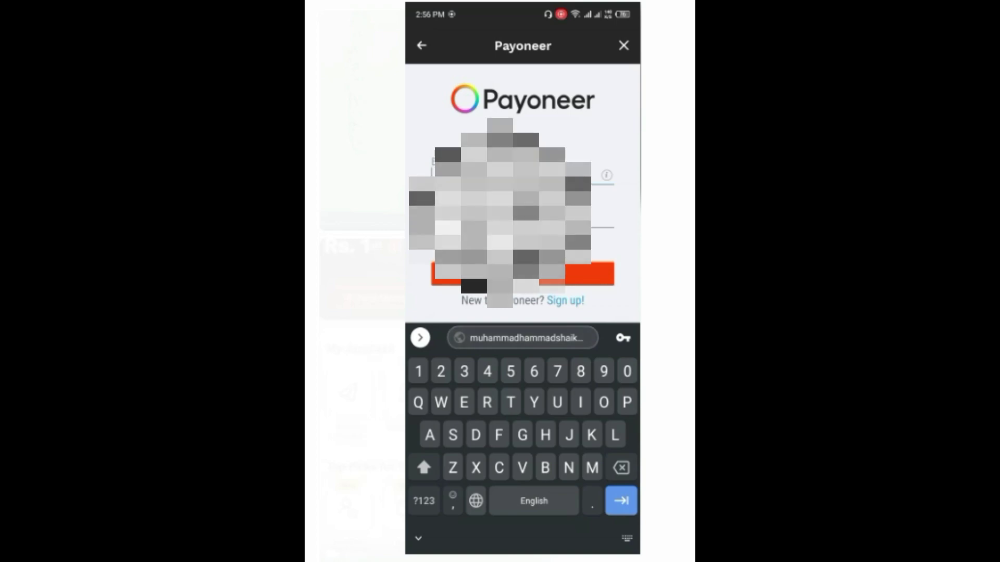
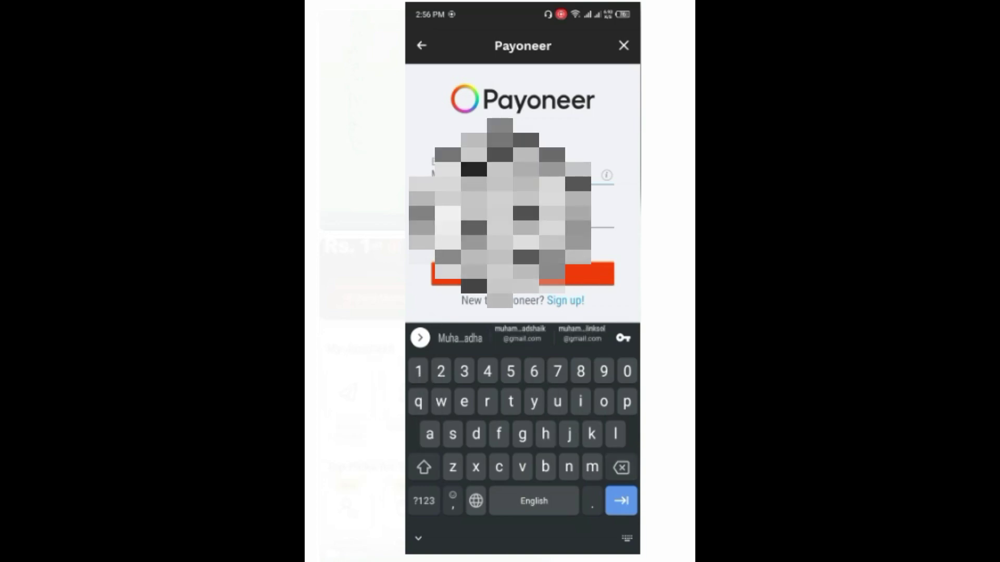
click(522, 338)
key(Tab)
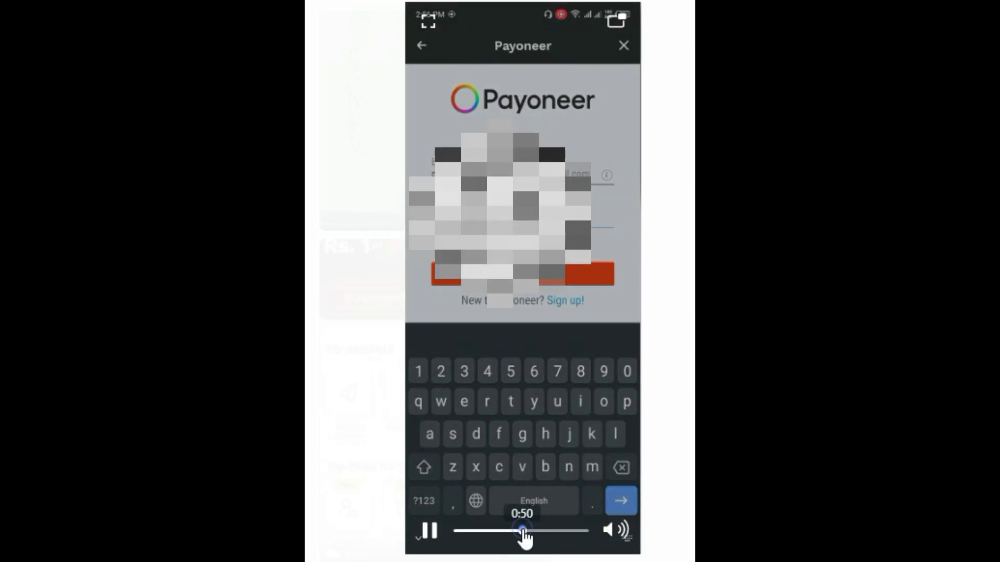
click(523, 530)
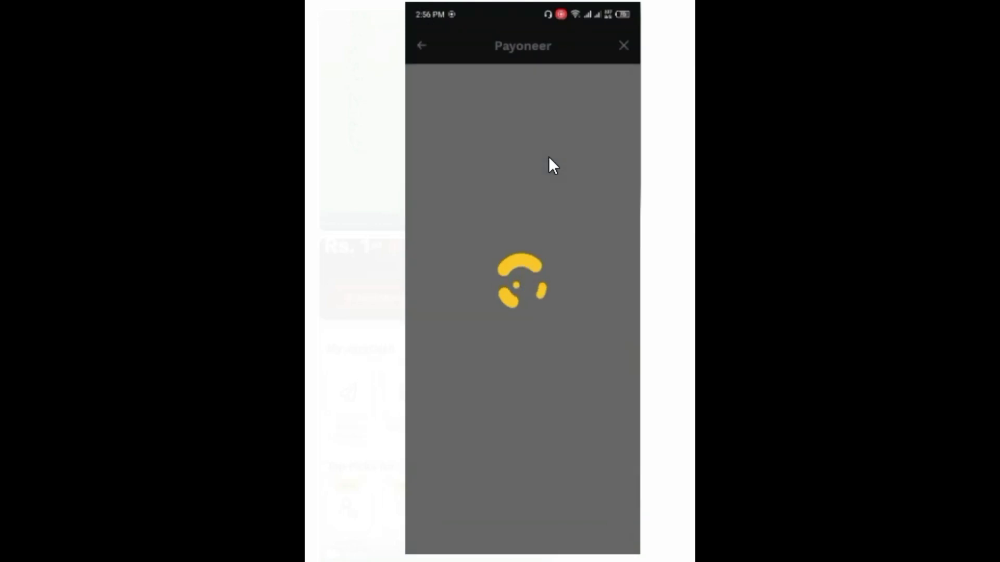
mouse_move(555, 425)
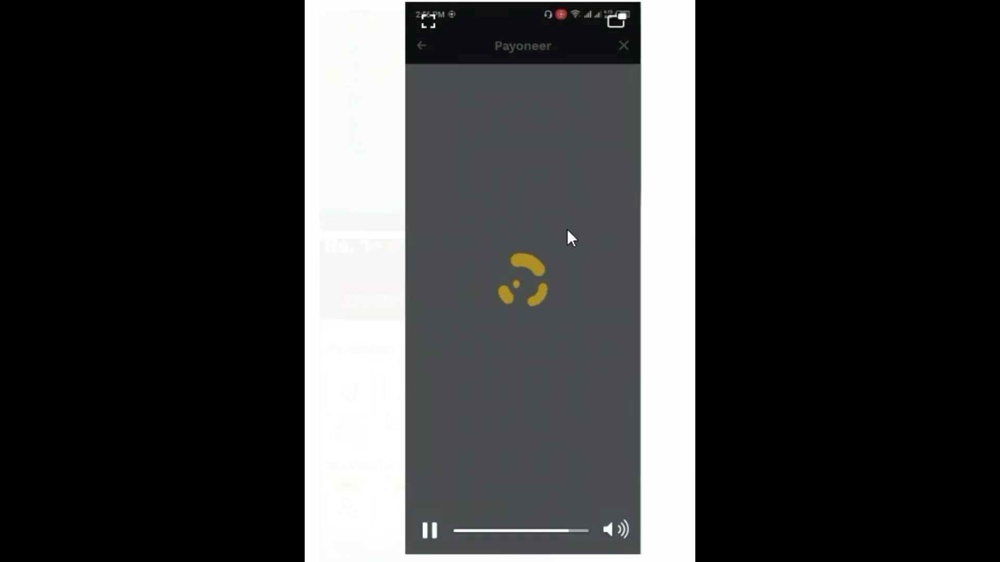